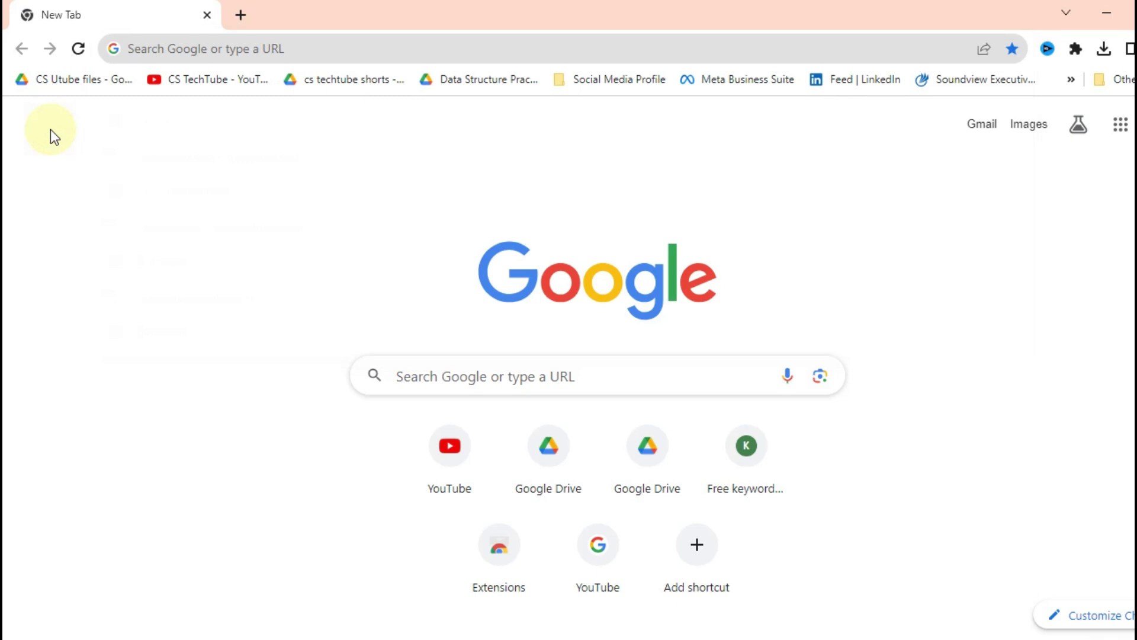
# Step: Search Google for 'download mysql' and open the official MySQL Downloads result
pyautogui.click(197, 58)
pyautogui.write('downl')
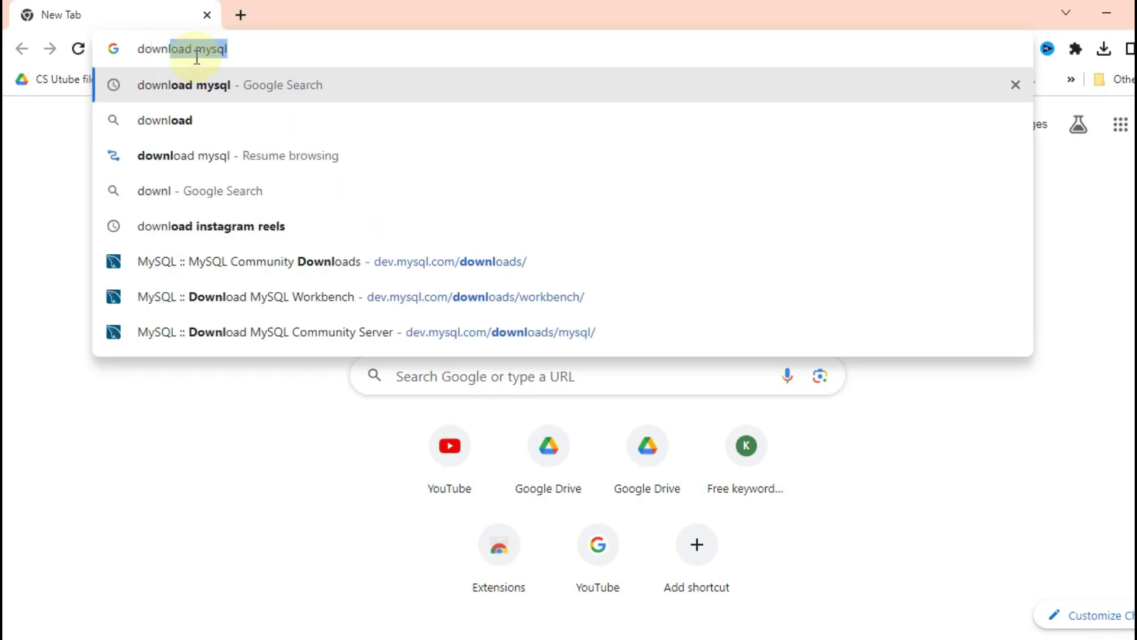
pyautogui.write('oad mysql')
pyautogui.press('Return')
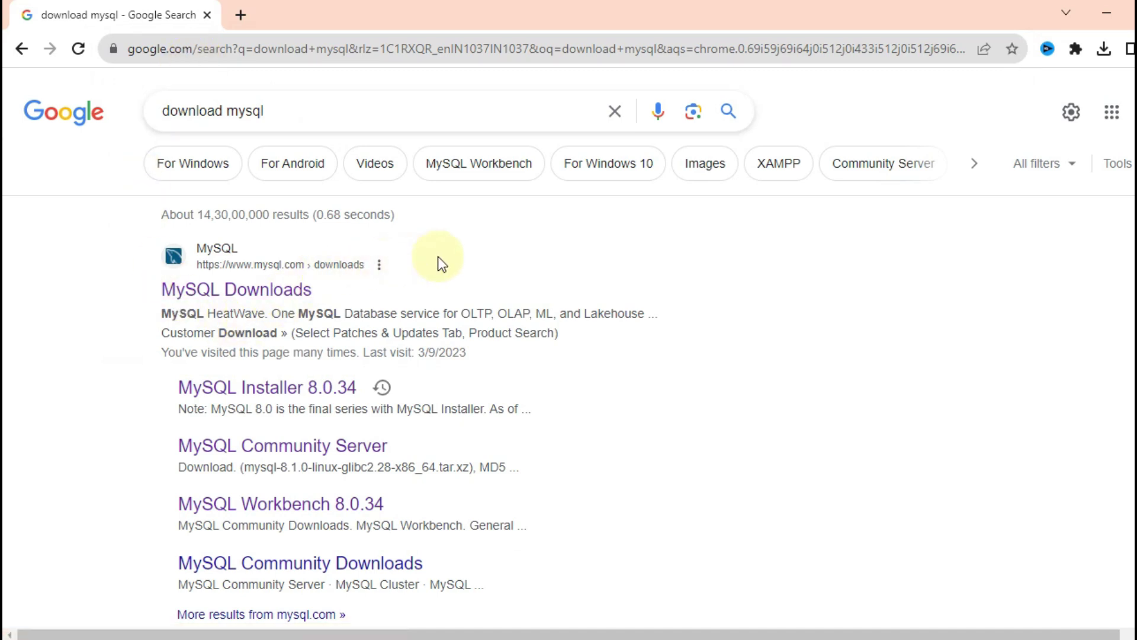
pyautogui.click(227, 286)
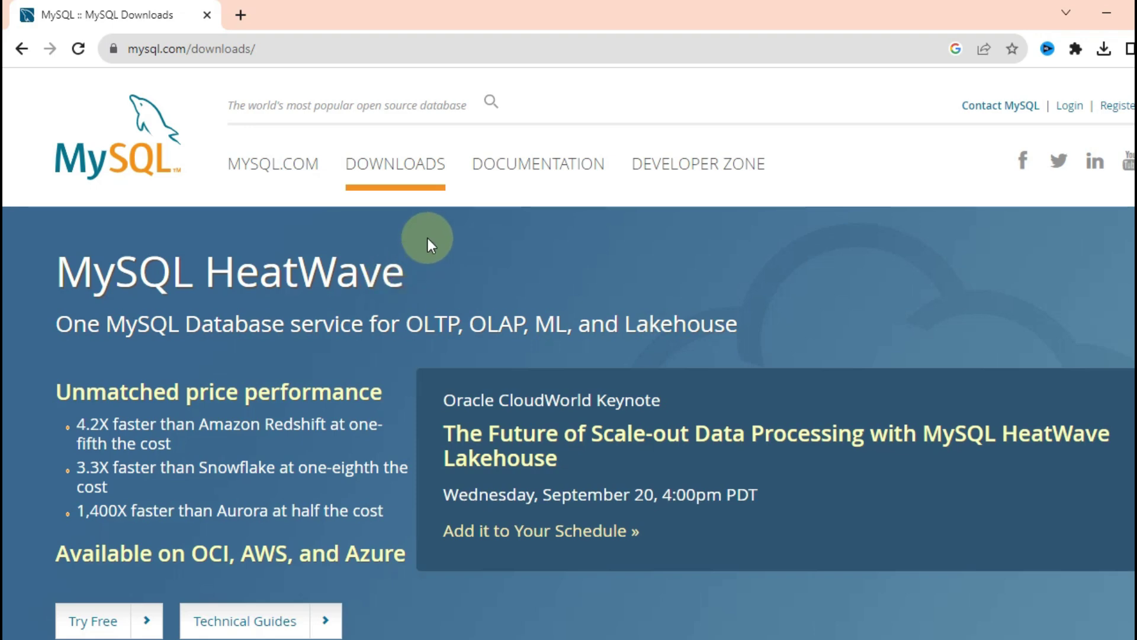
# Step: Reload the MySQL downloads page and go to MySQL Community (GPL) Downloads
pyautogui.scroll(-8, 428, 238)
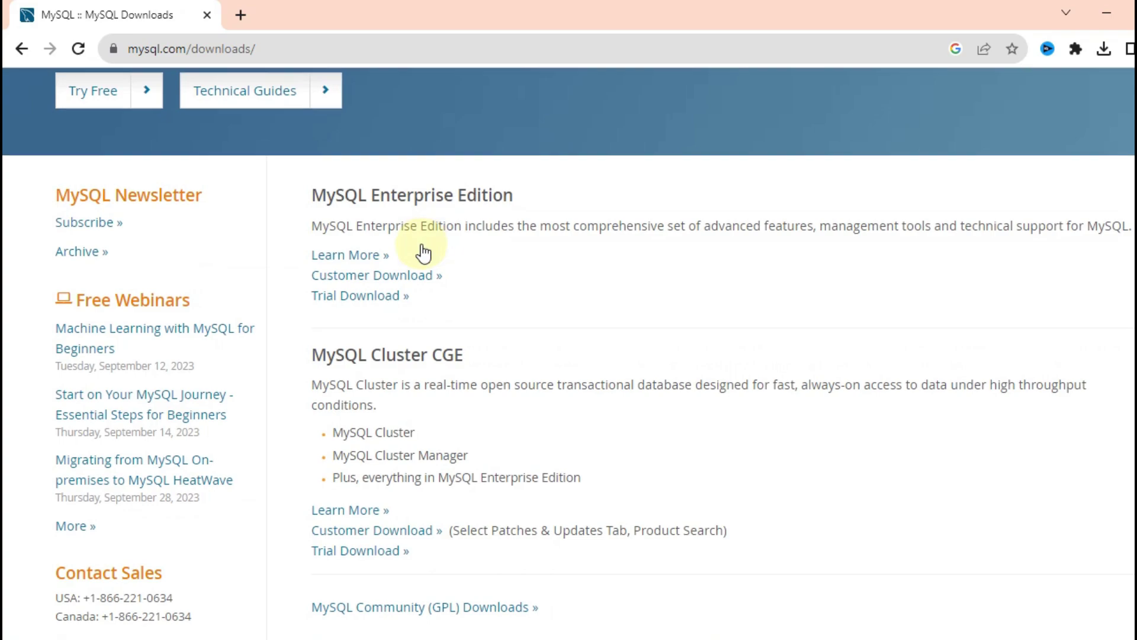
pyautogui.scroll(-5, 424, 249)
pyautogui.scroll(8, 574, 253)
pyautogui.scroll(5, 575, 254)
pyautogui.click(394, 158)
pyautogui.scroll(-10, 457, 268)
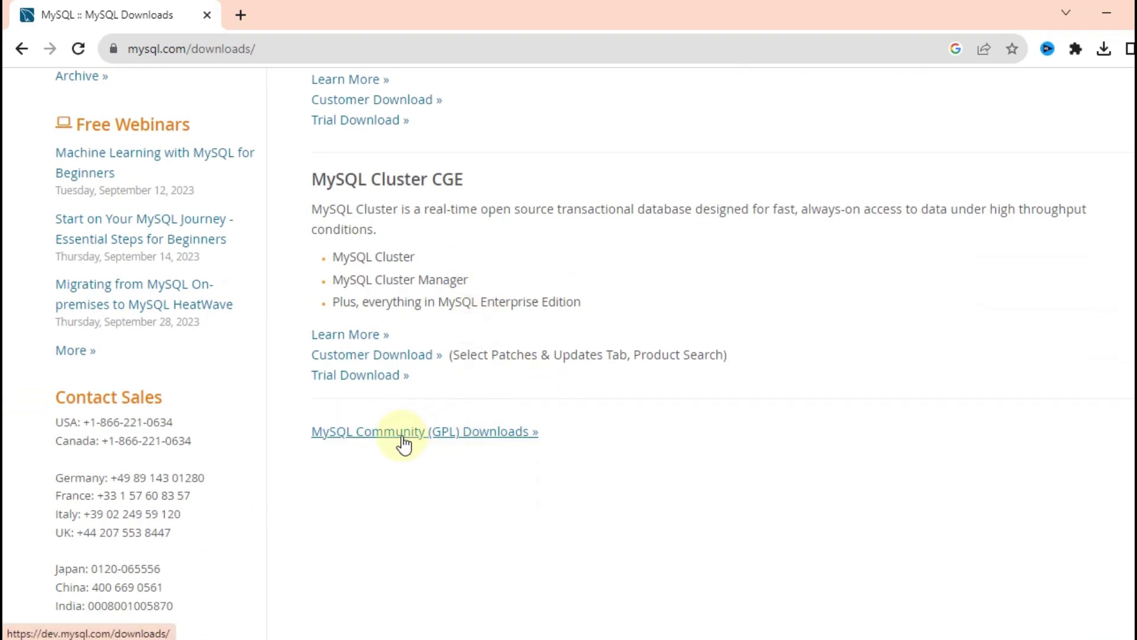
pyautogui.click(404, 443)
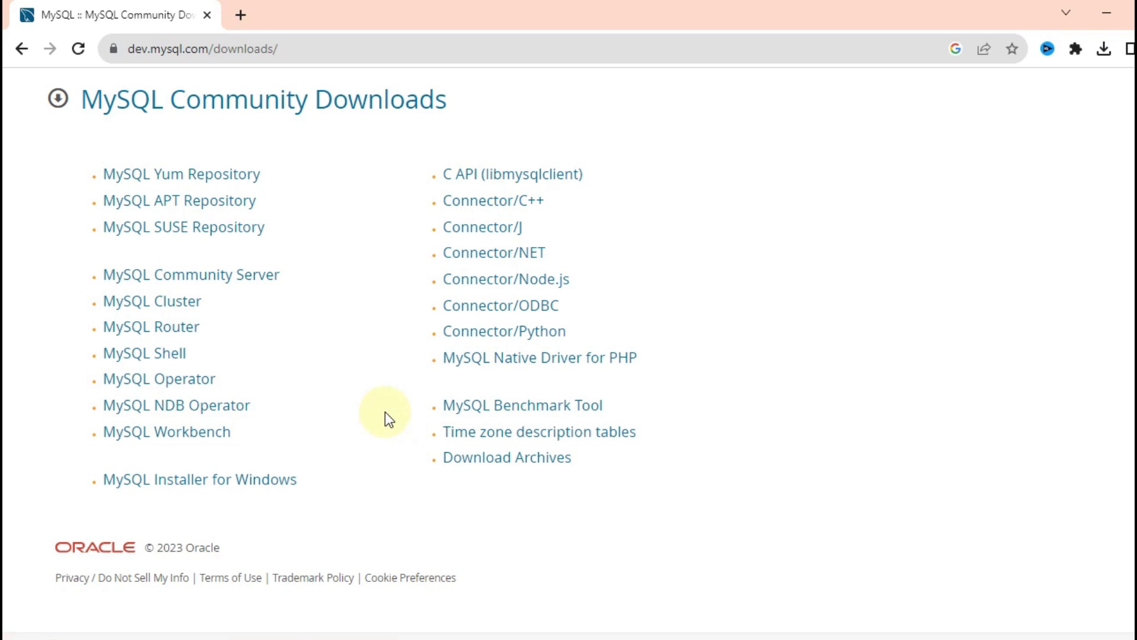
pyautogui.moveTo(318, 271); pyautogui.dragTo(98, 277)
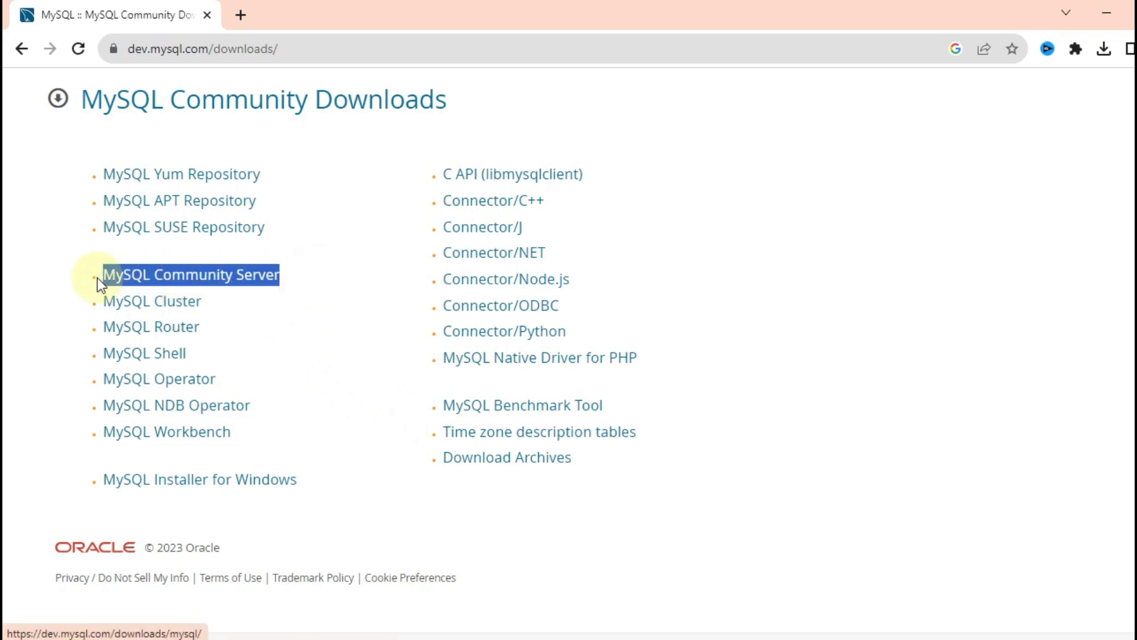
pyautogui.moveTo(231, 443); pyautogui.dragTo(105, 422)
pyautogui.click(6, 326)
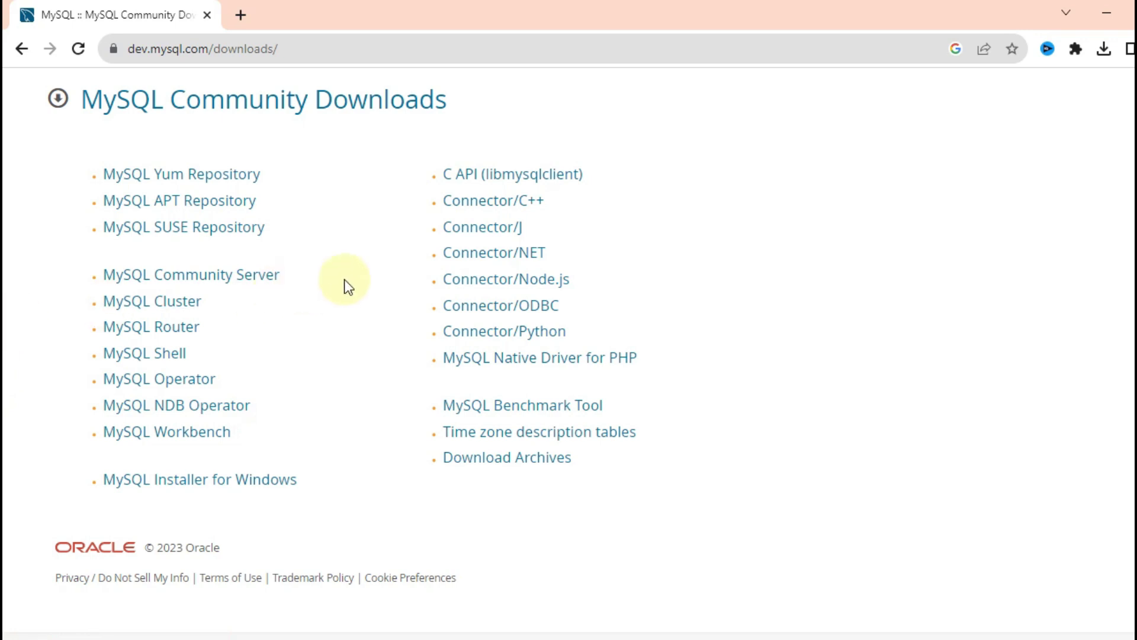
pyautogui.moveTo(322, 273); pyautogui.dragTo(101, 274)
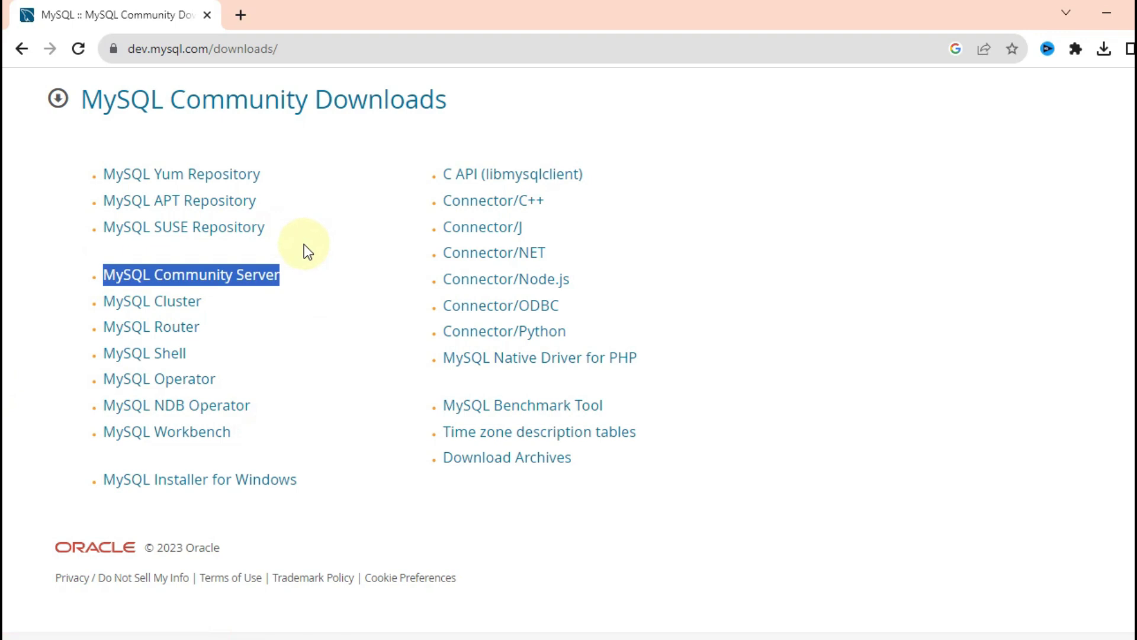
pyautogui.click(314, 247)
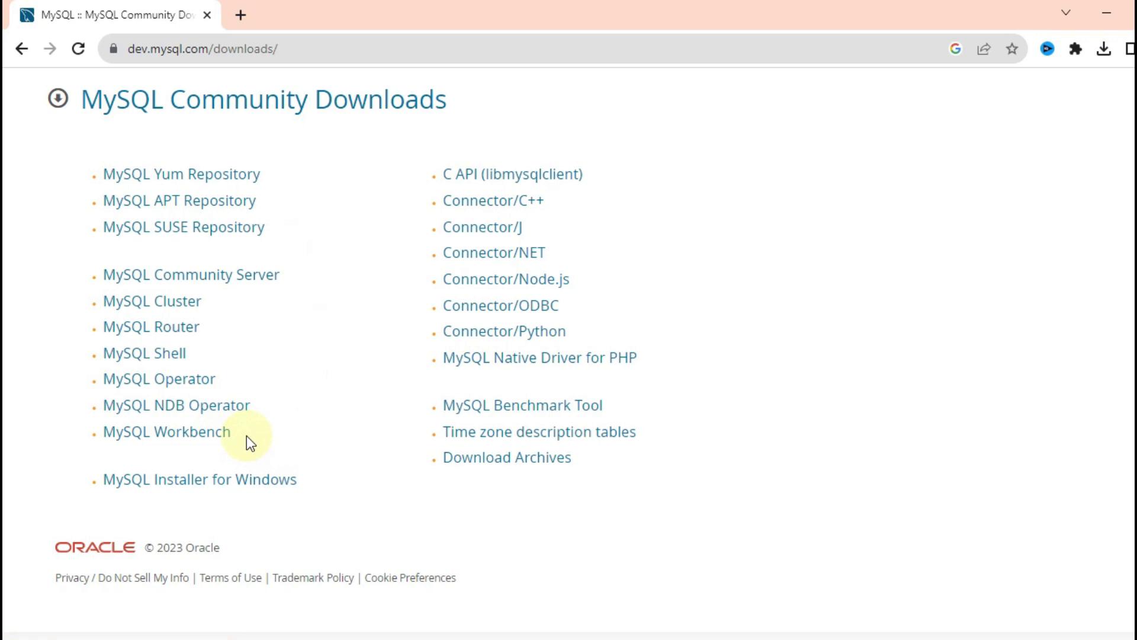
# Step: Open the MySQL Community Server and MySQL Workbench pages in new tabs
pyautogui.rightClick(203, 279)
pyautogui.click(275, 290)
pyautogui.rightClick(172, 432)
pyautogui.click(249, 442)
# Step: Download the Server 8.1.0 64-bit MSI installer, skipping the login
pyautogui.click(332, 16)
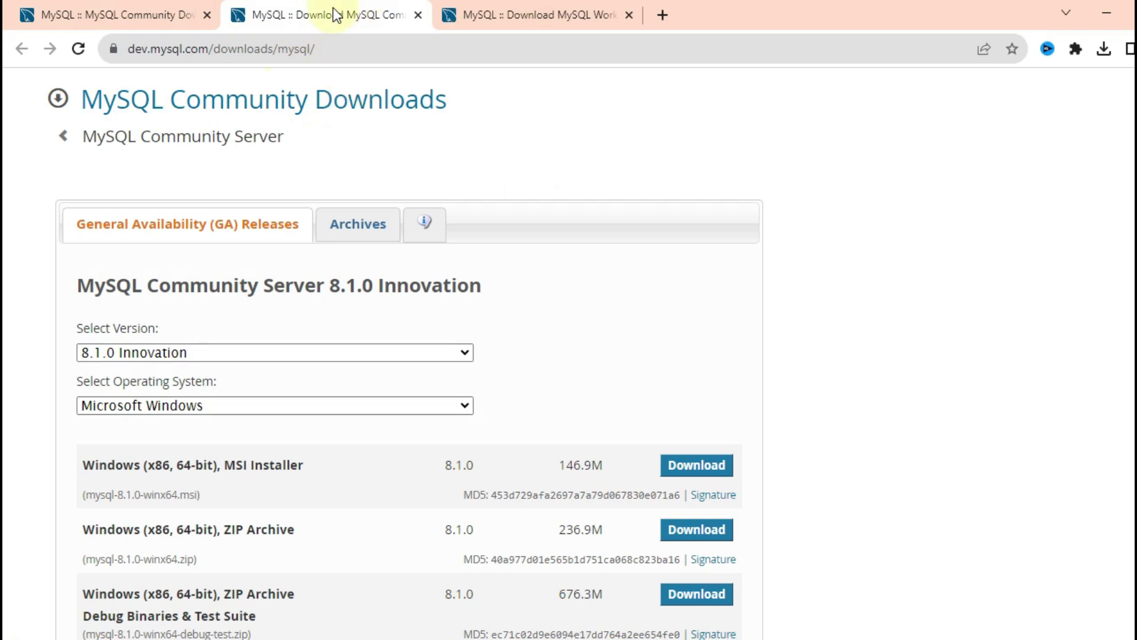
pyautogui.scroll(-3, 445, 210)
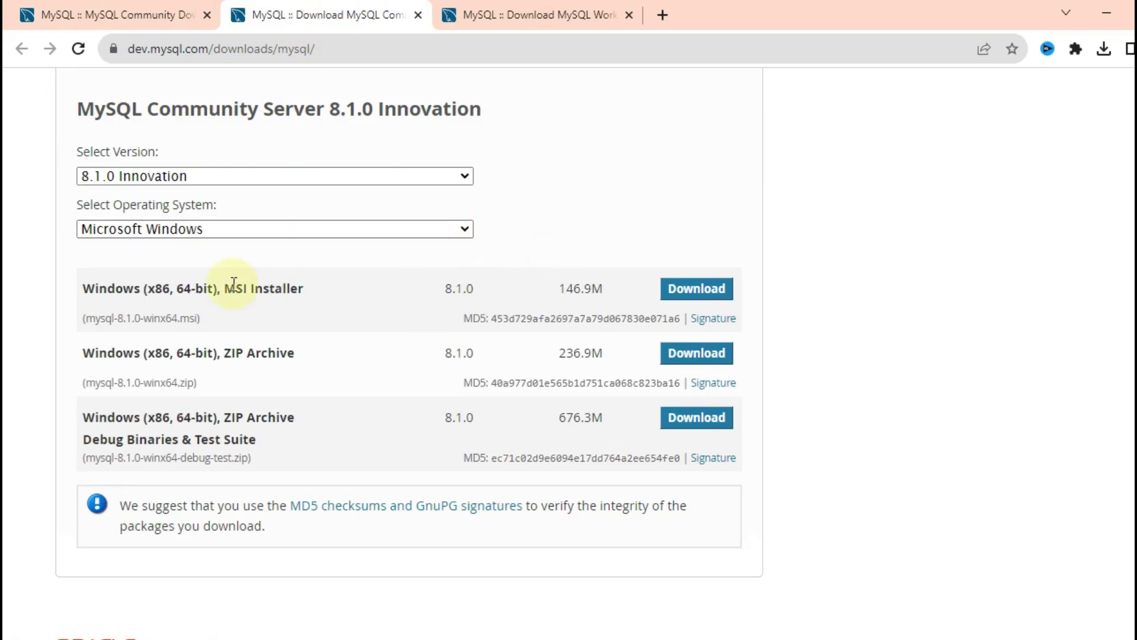
pyautogui.moveTo(316, 290); pyautogui.dragTo(84, 289)
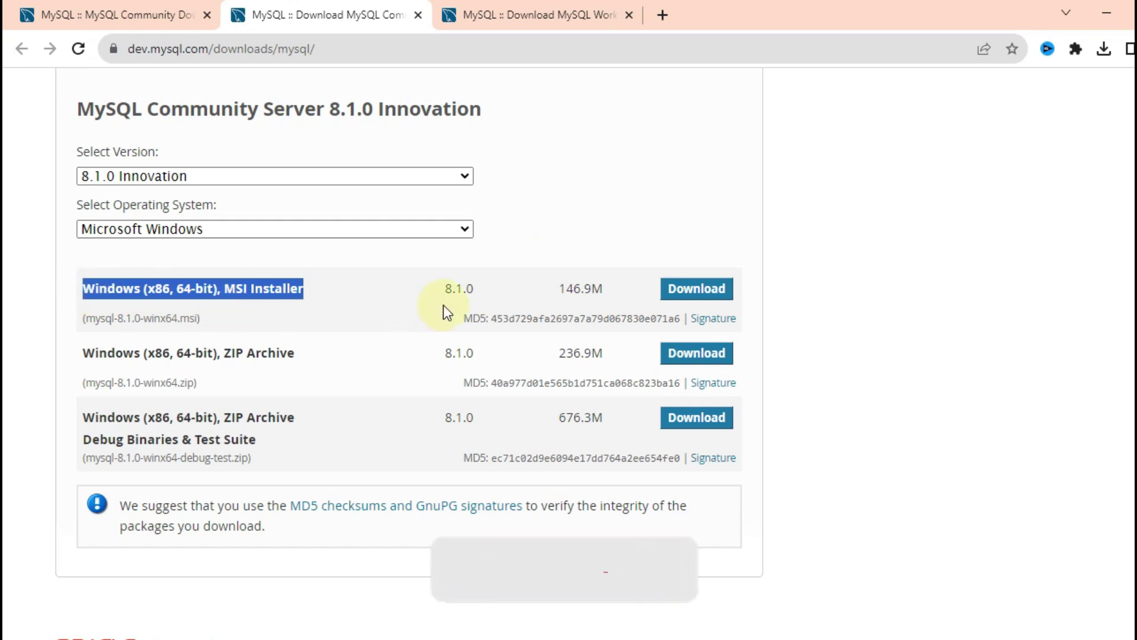
pyautogui.click(710, 290)
pyautogui.scroll(-2, 687, 292)
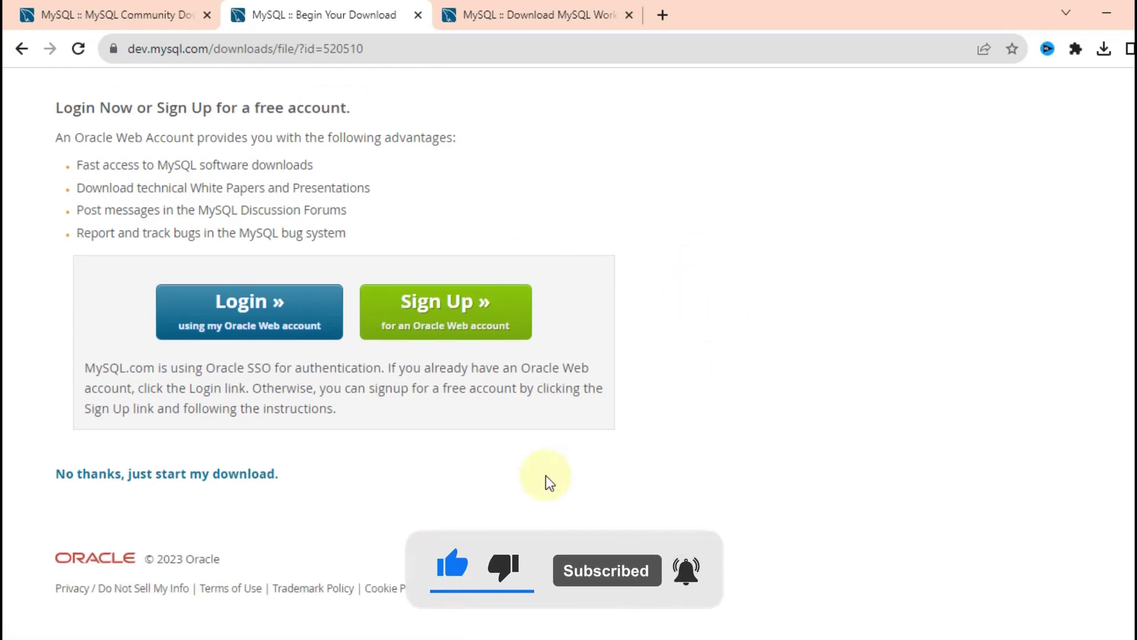
pyautogui.click(165, 477)
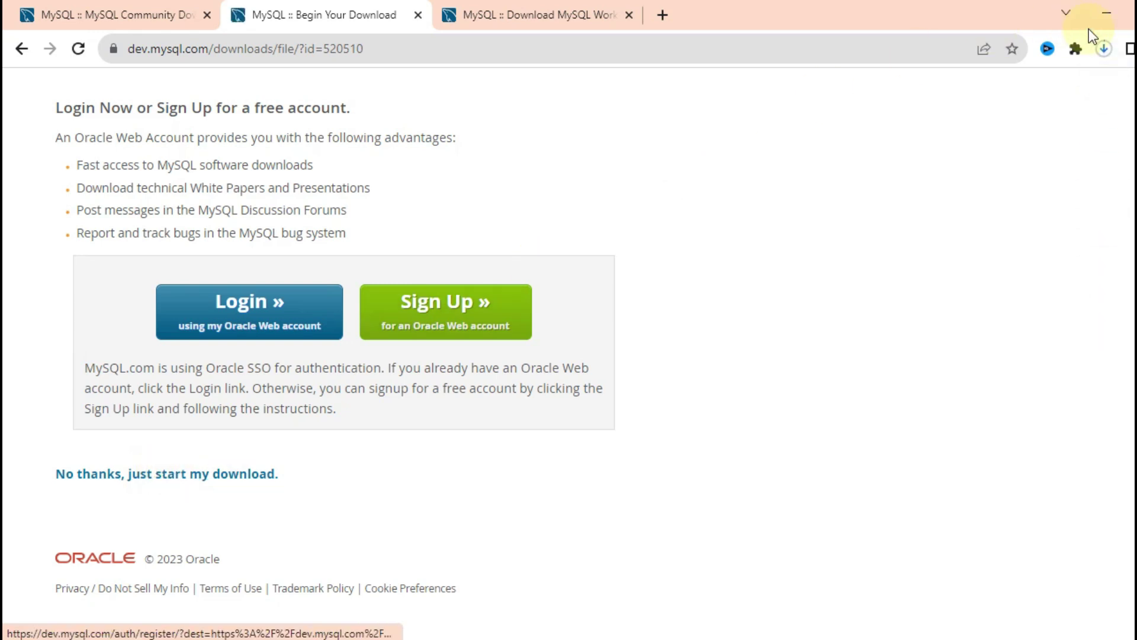
pyautogui.click(1105, 58)
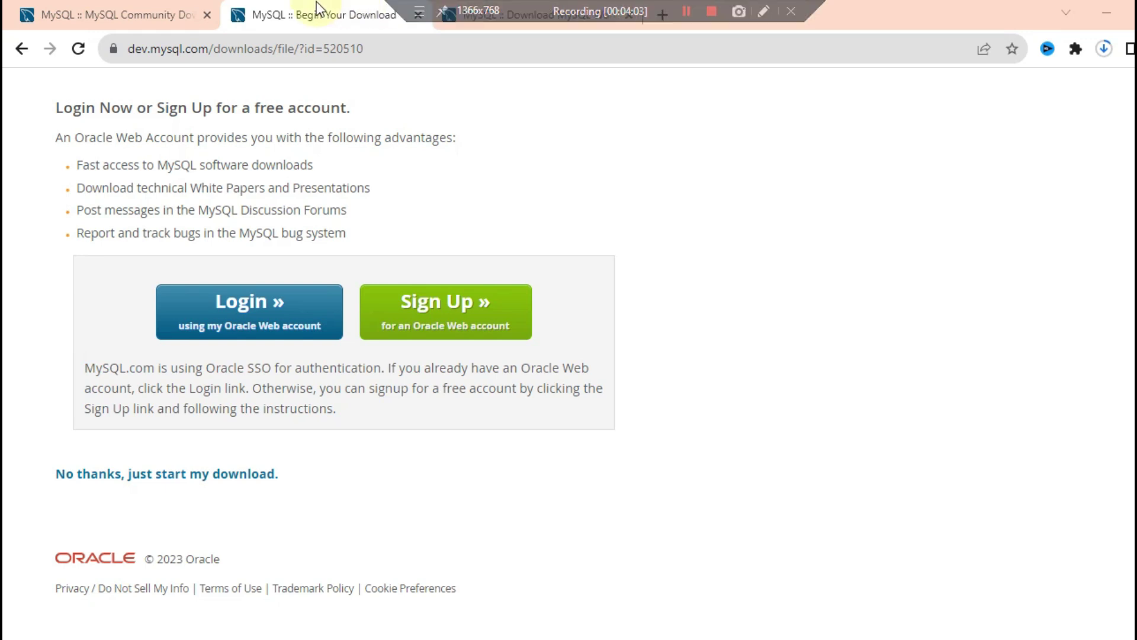
# Step: Download the MySQL Workbench 8.0.34 MSI installer, skipping the login
pyautogui.click(488, 16)
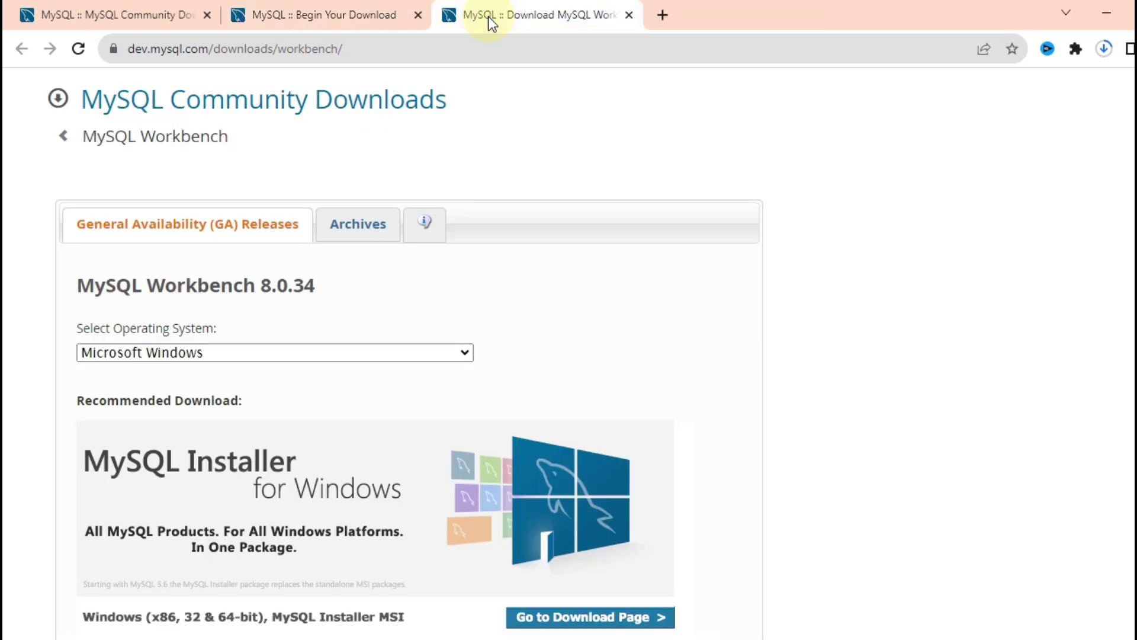
pyautogui.moveTo(349, 276); pyautogui.dragTo(77, 282)
pyautogui.scroll(-1, 275, 253)
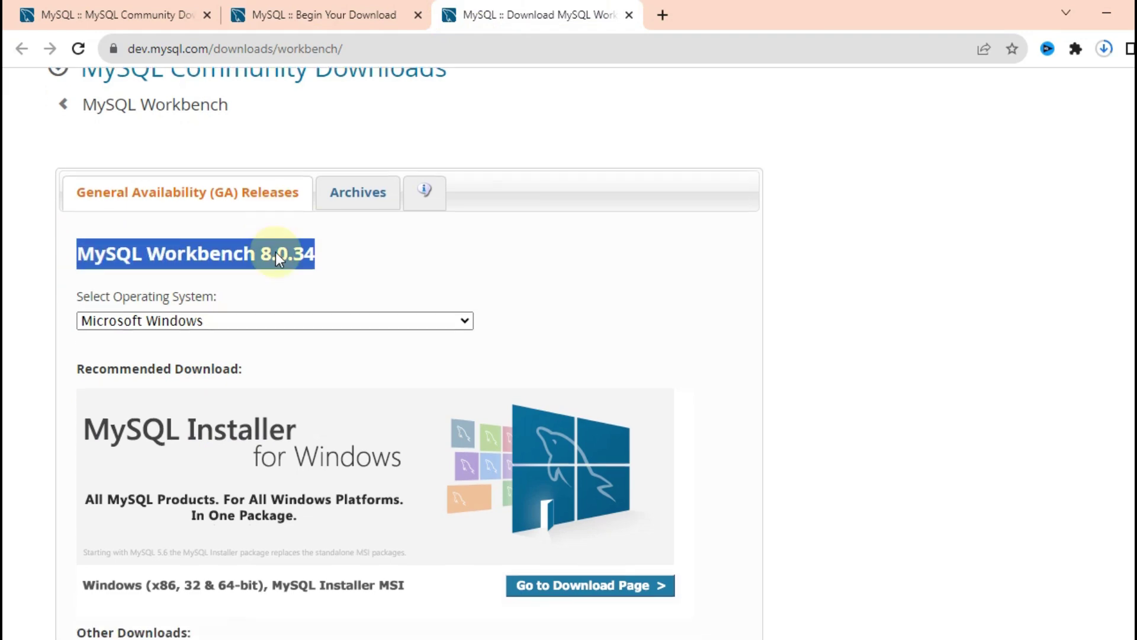
pyautogui.scroll(-1, 268, 302)
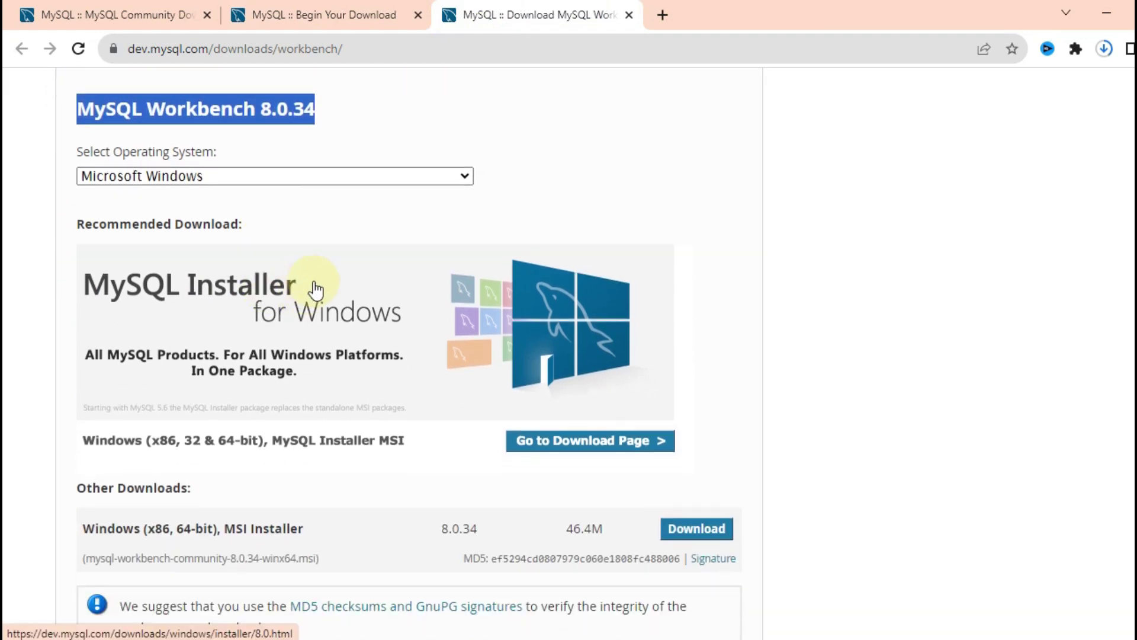
pyautogui.scroll(-2, 342, 346)
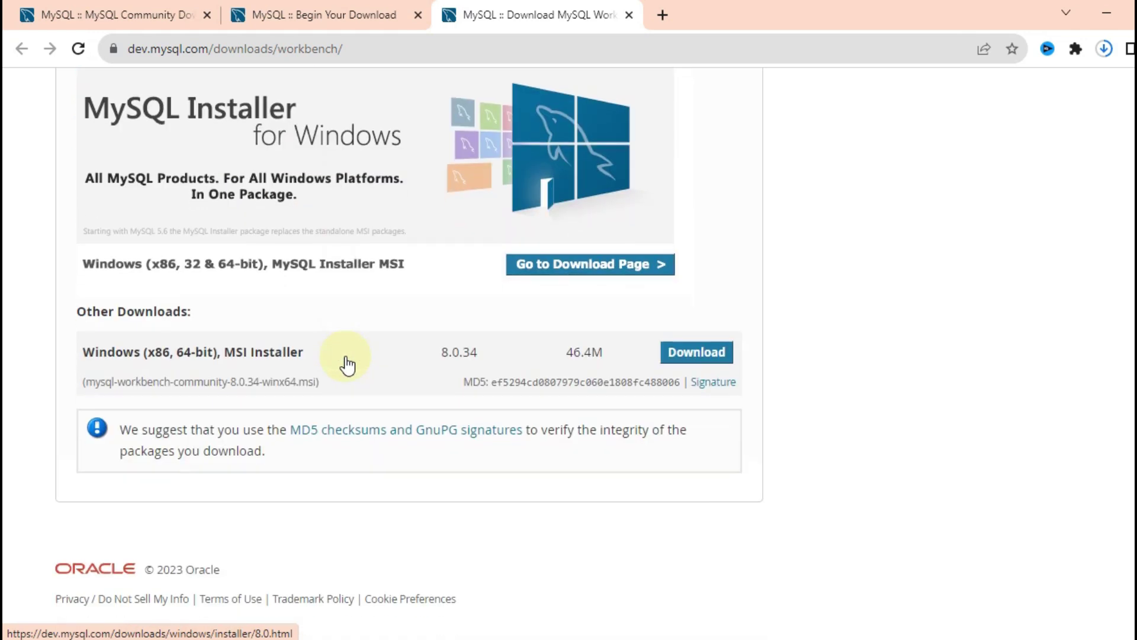
pyautogui.scroll(1, 314, 352)
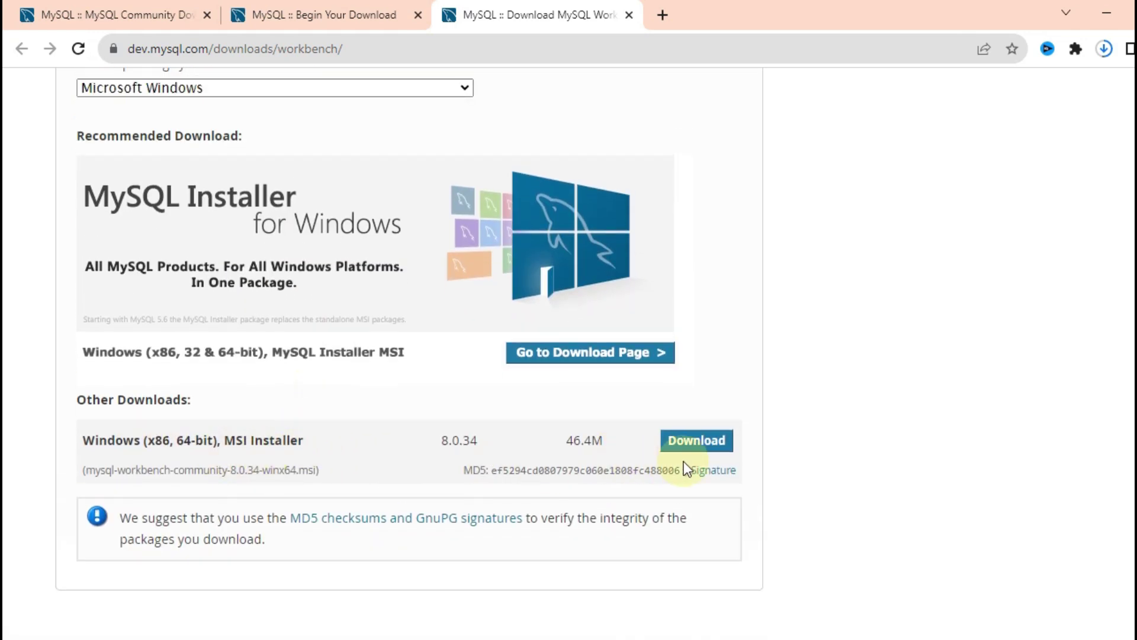
pyautogui.click(703, 455)
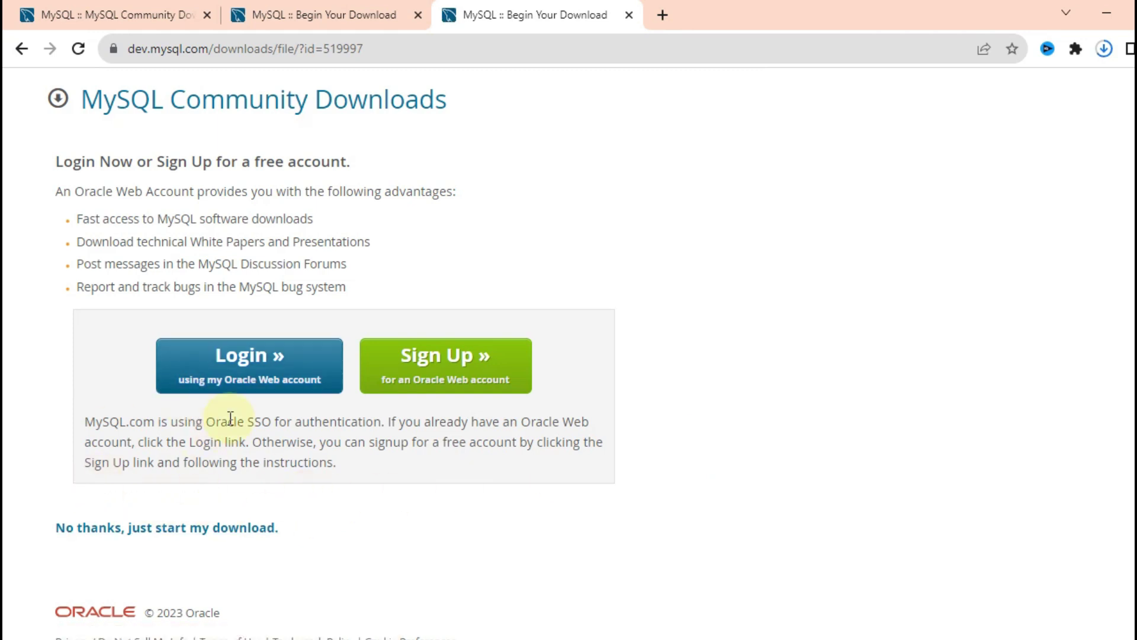
pyautogui.moveTo(319, 532); pyautogui.dragTo(76, 529)
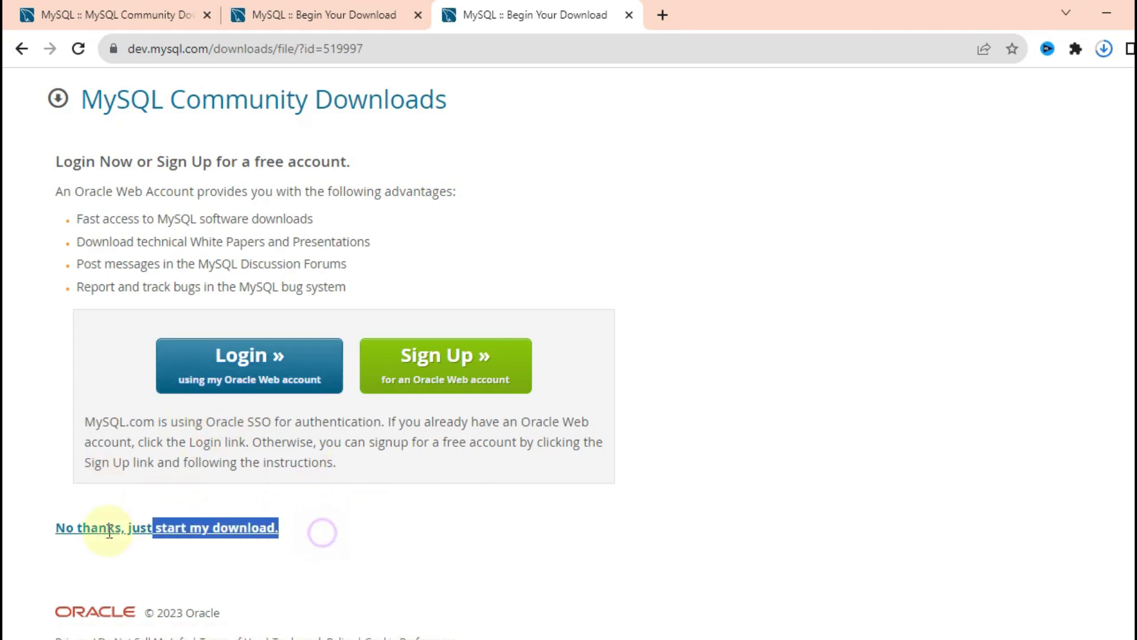
pyautogui.click(374, 558)
pyautogui.click(178, 529)
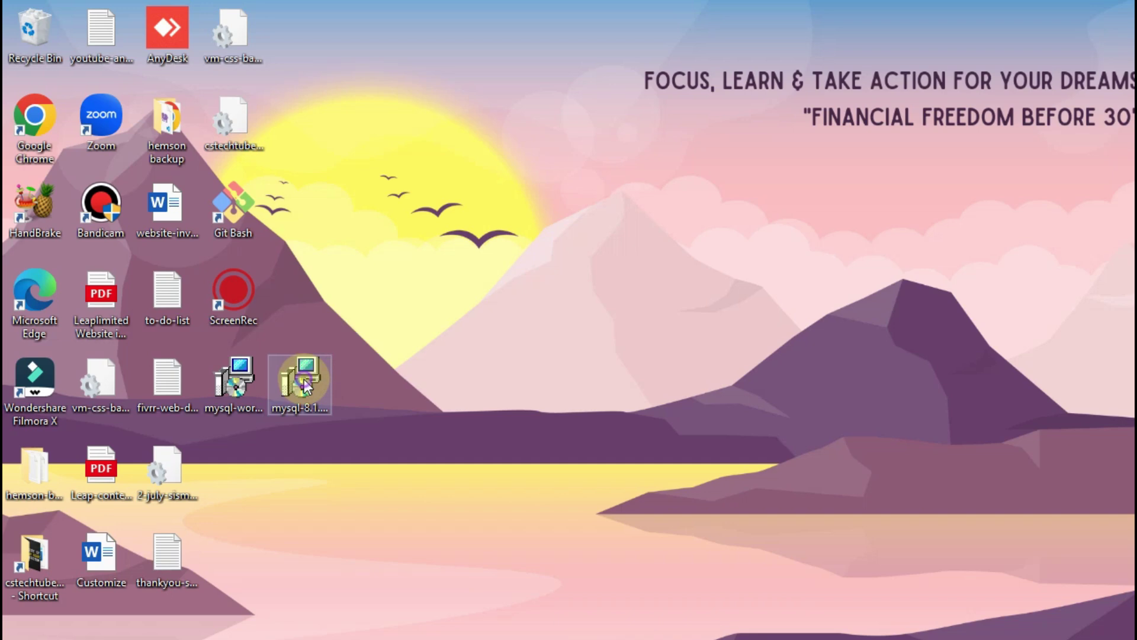
# Step: Launch the mysql-8.1 installer from the desktop
pyautogui.doubleClick(304, 379)
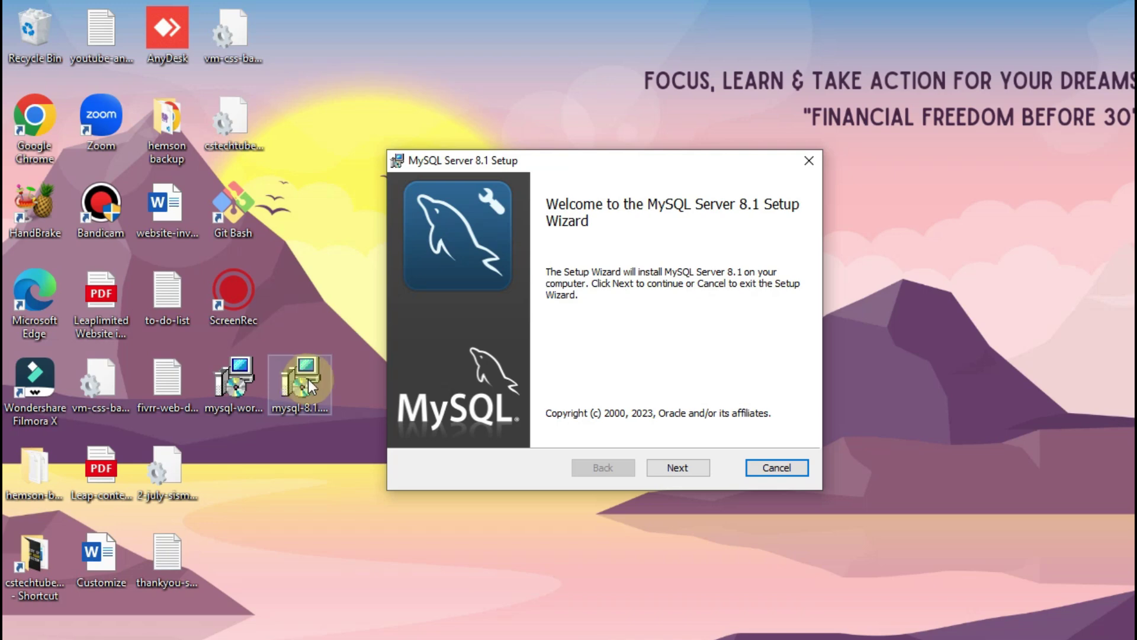
# Step: Accept the licence, install MySQL Server 8.1 as Typical, and finish, launching the Configurator
pyautogui.click(682, 467)
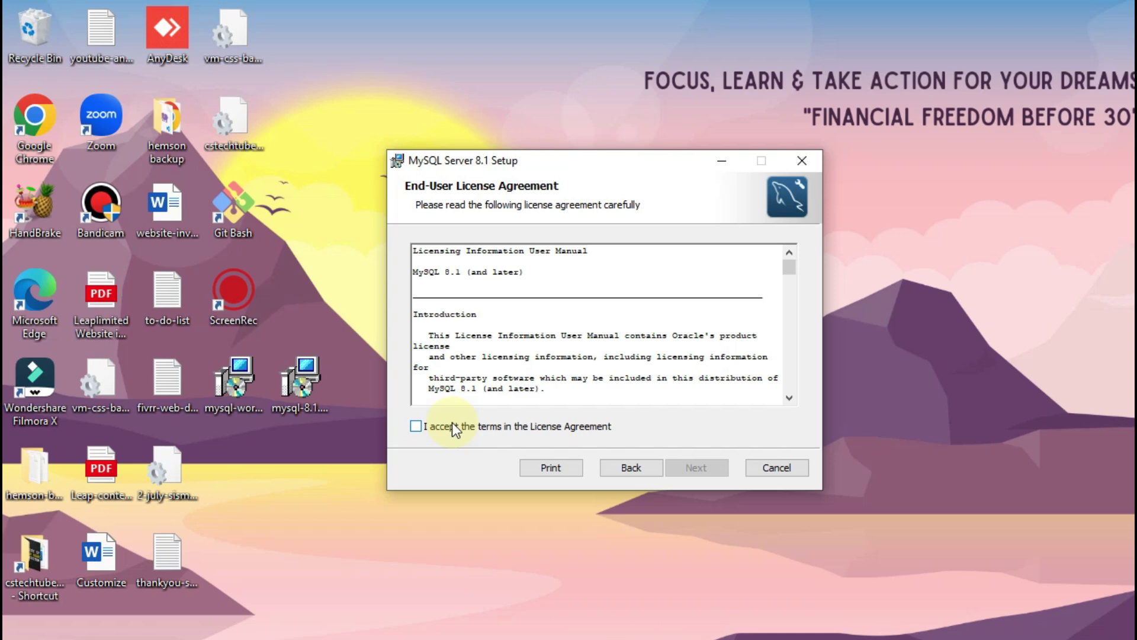
pyautogui.click(452, 424)
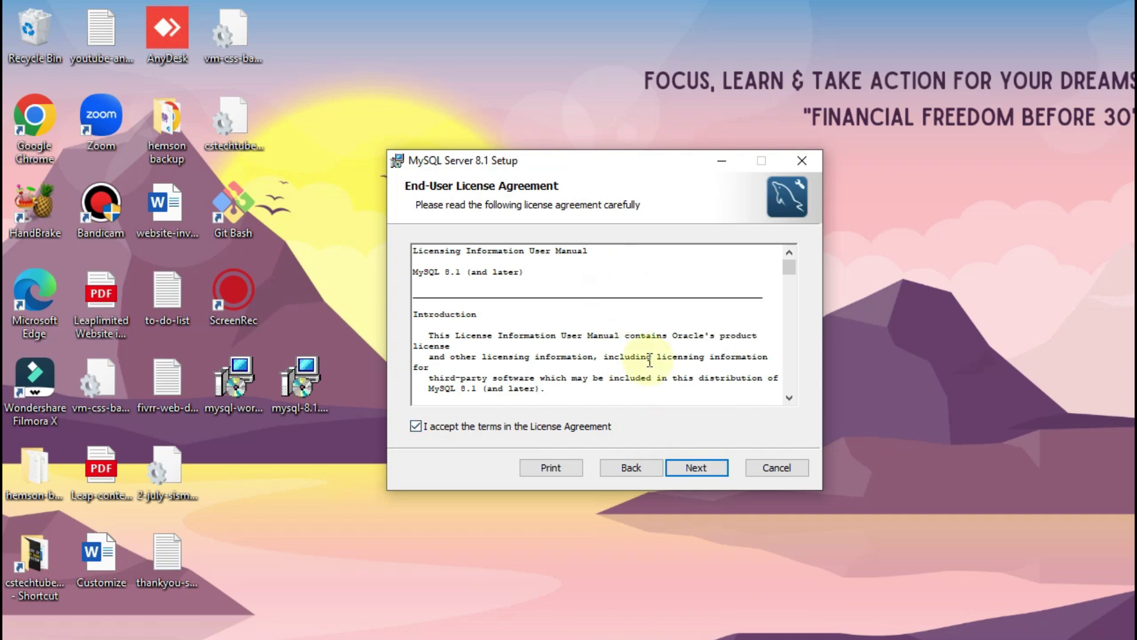
pyautogui.click(696, 468)
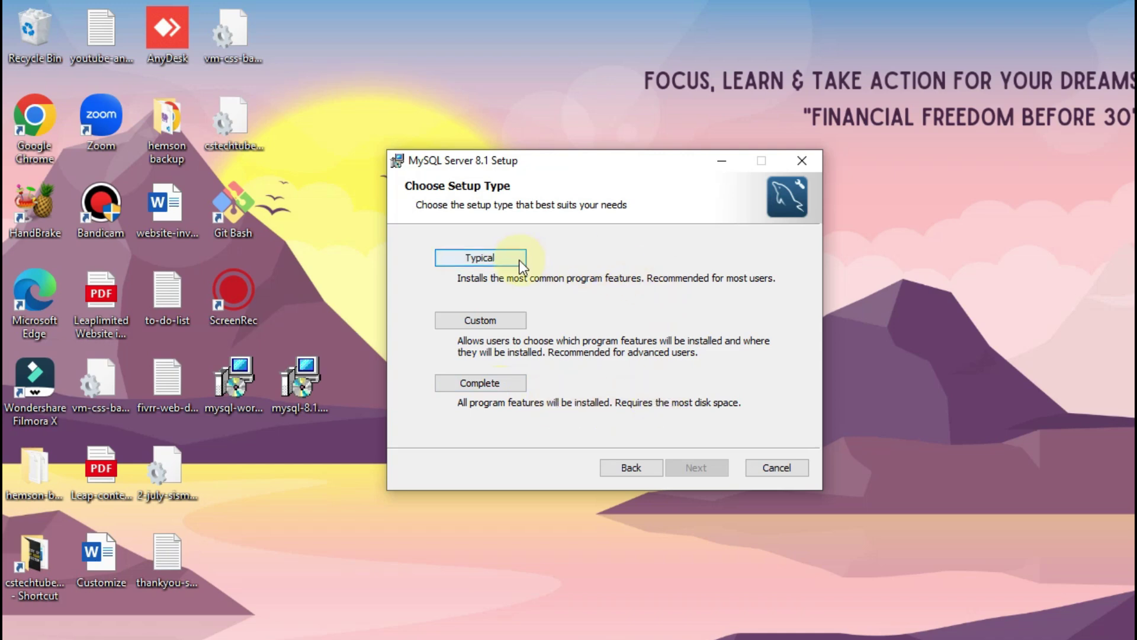
pyautogui.click(500, 261)
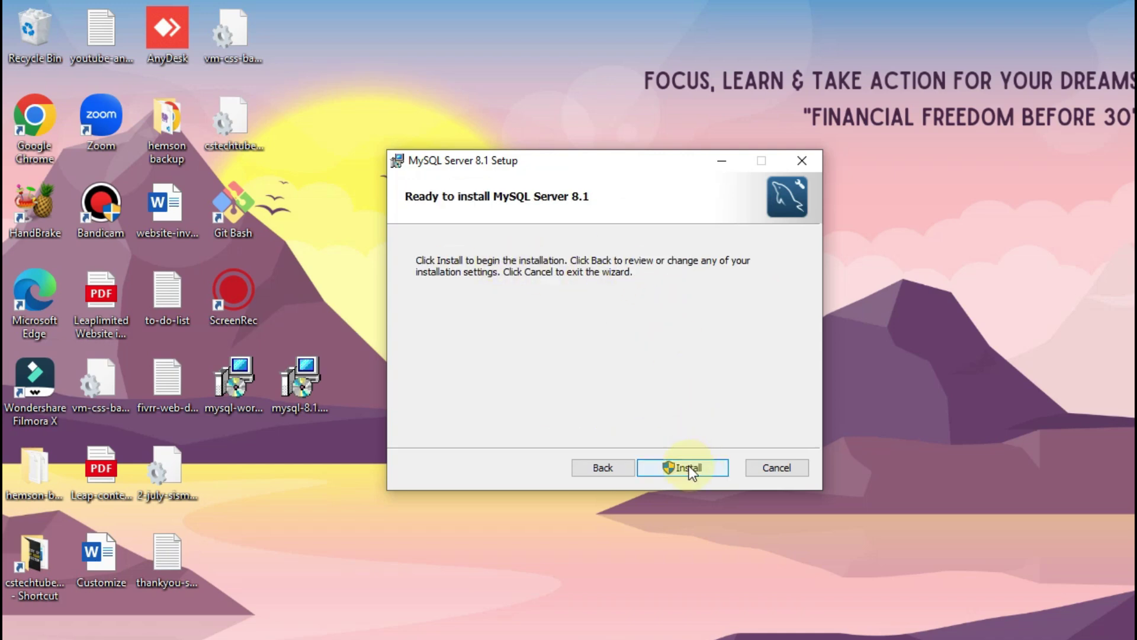
pyautogui.click(688, 467)
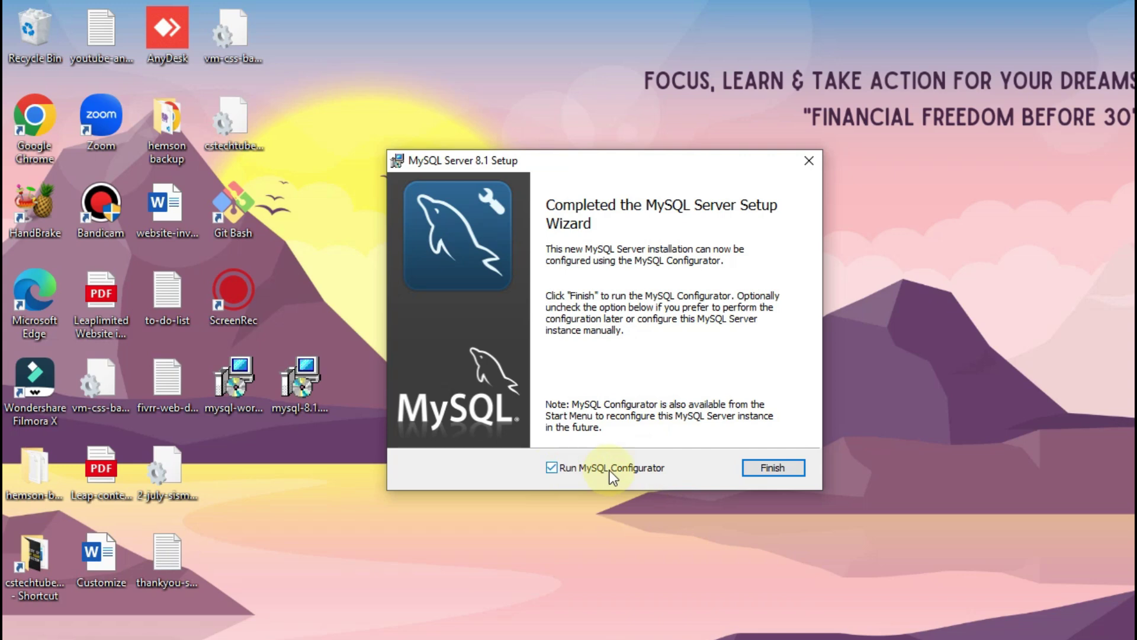
pyautogui.click(762, 468)
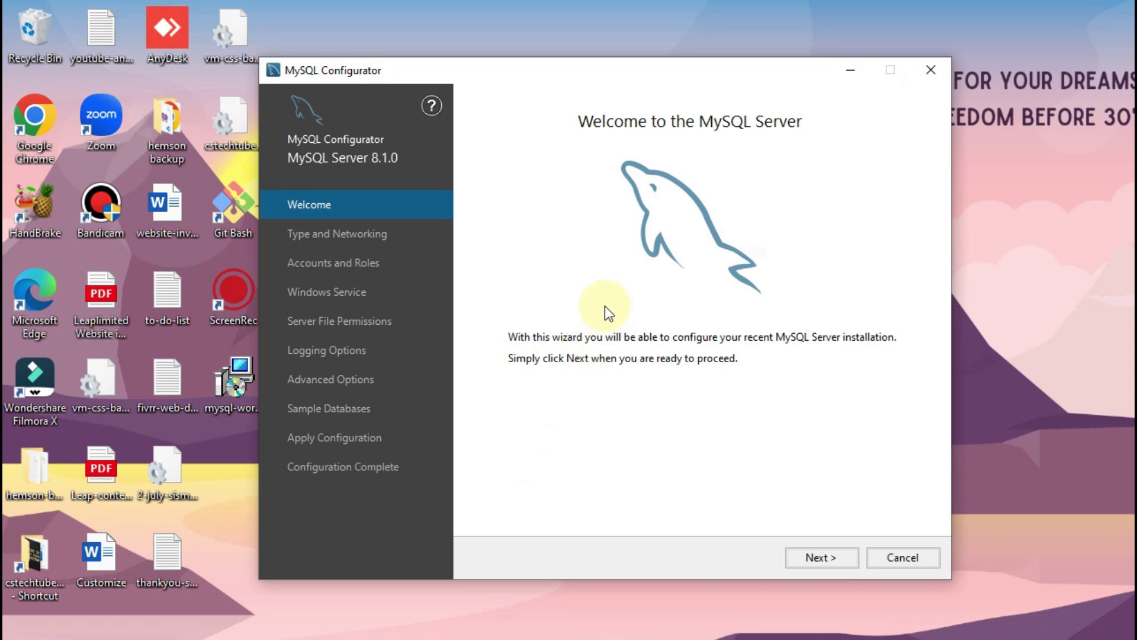
# Step: Keep Development Computer as config type and port 3306 on Type and Networking
pyautogui.click(829, 555)
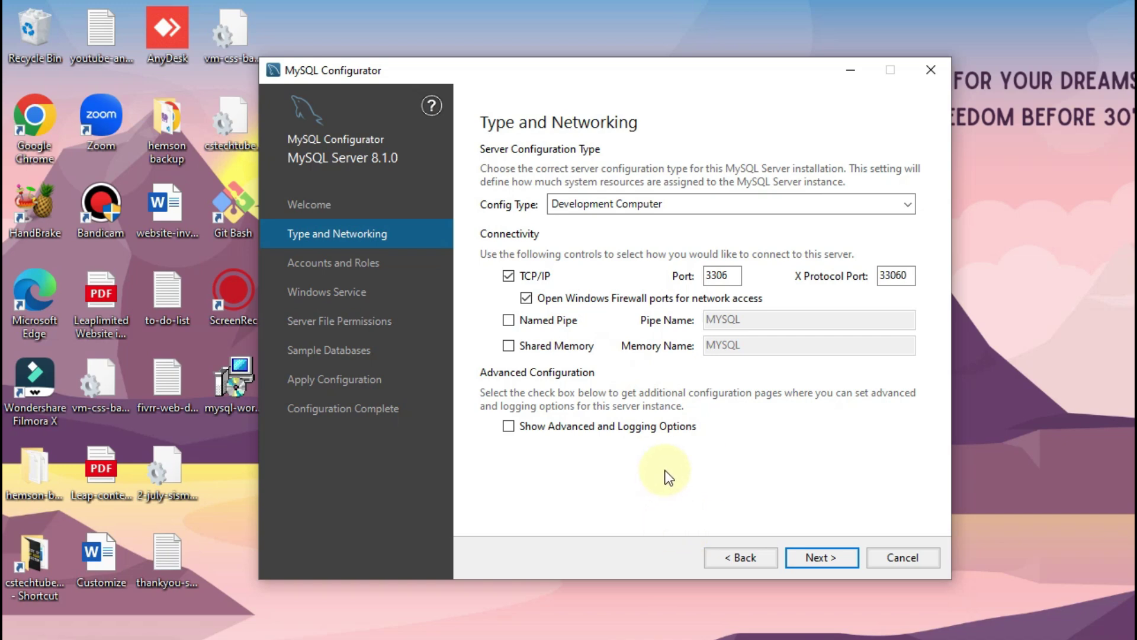
pyautogui.click(740, 277)
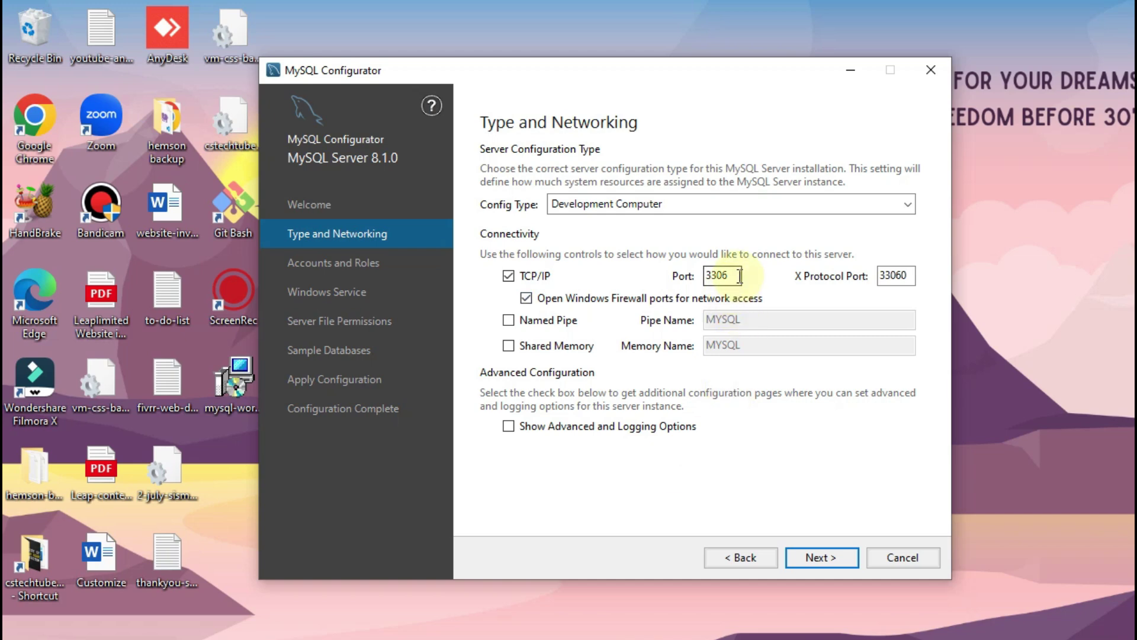
pyautogui.click(716, 469)
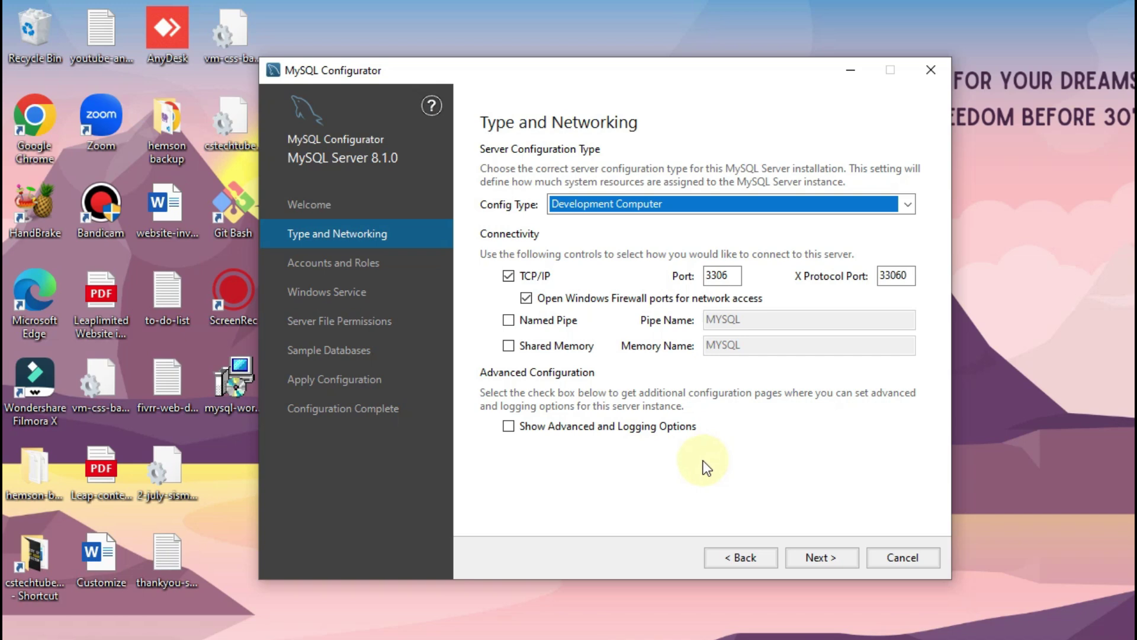
pyautogui.click(734, 201)
pyautogui.click(734, 202)
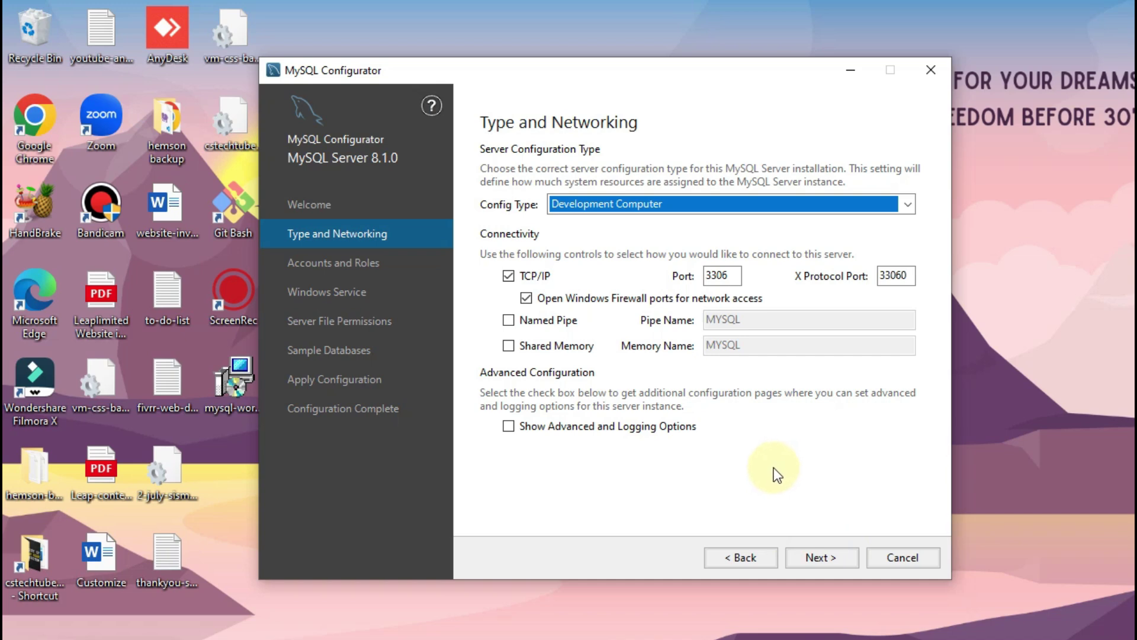
pyautogui.click(827, 556)
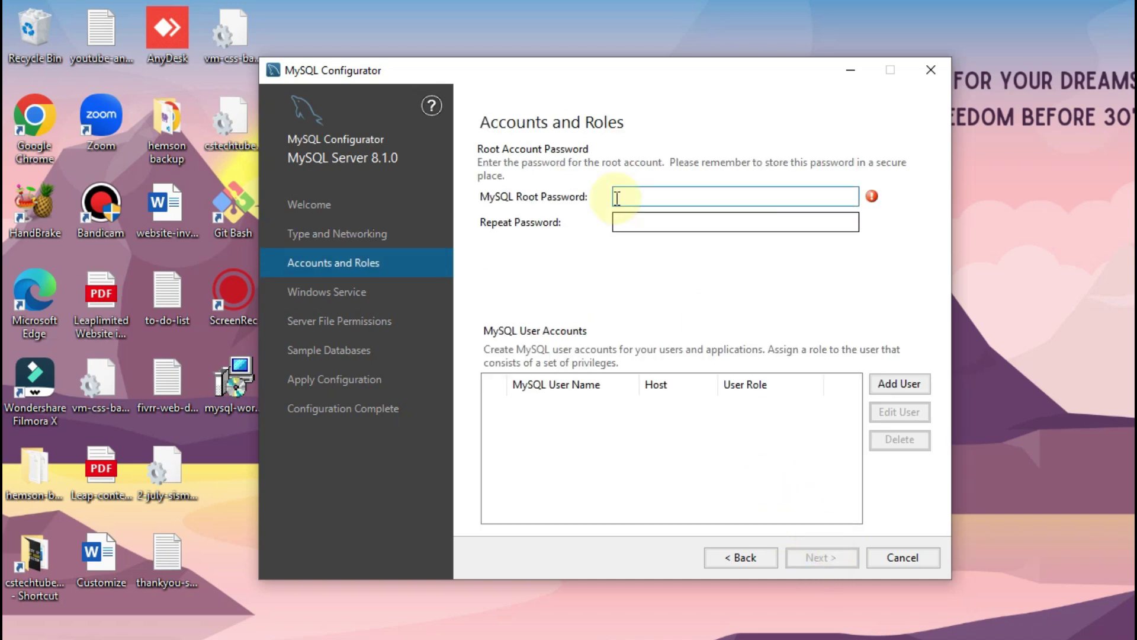
# Step: Enter and confirm the MySQL root account password, then continue
pyautogui.click(656, 189)
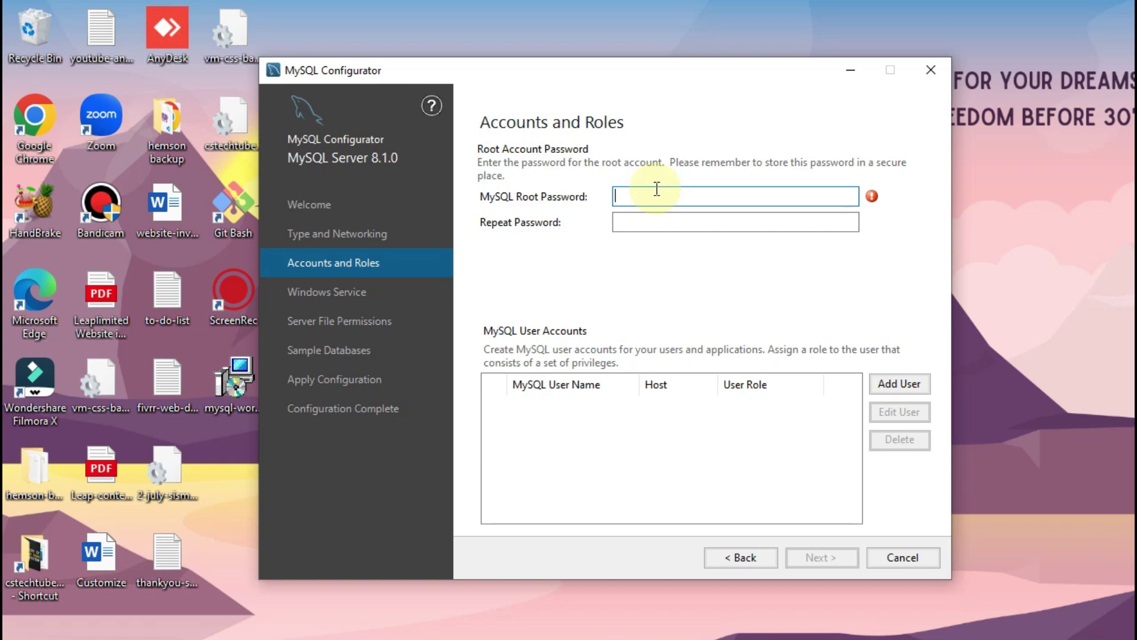
pyautogui.write('1234567')
pyautogui.click(667, 221)
pyautogui.write('1234567')
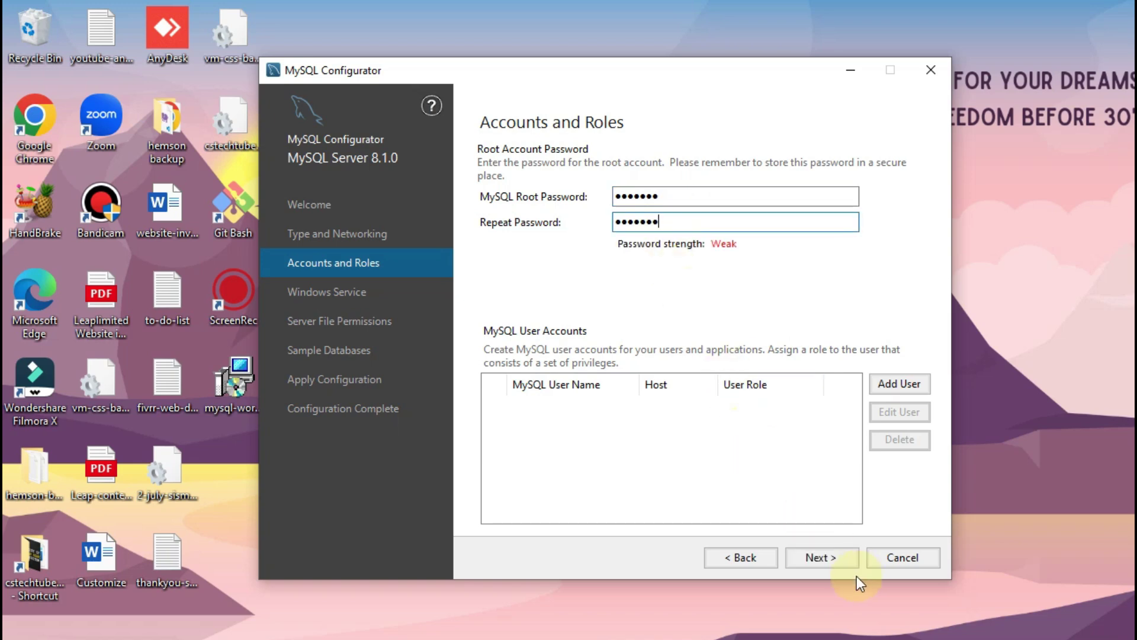
pyautogui.click(831, 558)
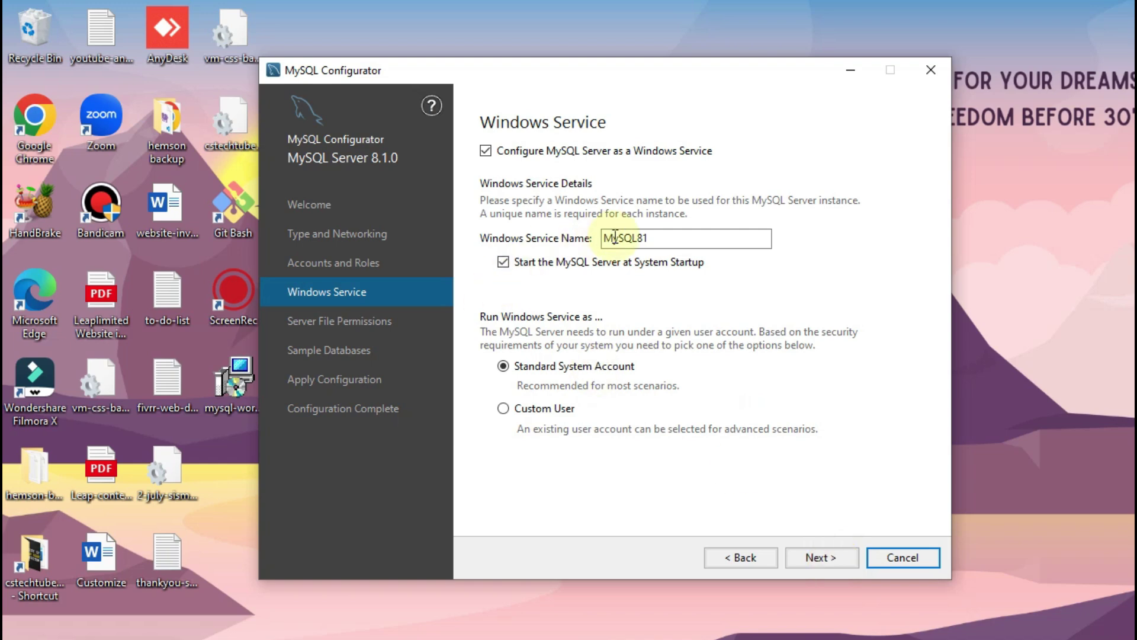
# Step: Keep service name MySQL81 and default file permissions, leaving Sakila and World unselected
pyautogui.moveTo(657, 239); pyautogui.dragTo(604, 240)
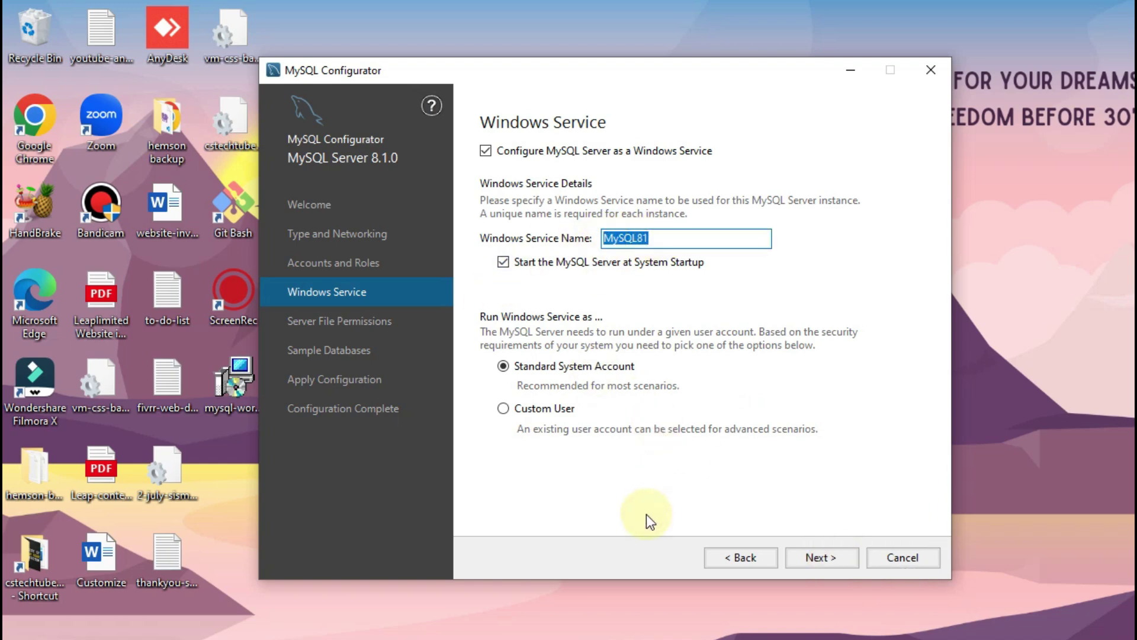
pyautogui.click(705, 238)
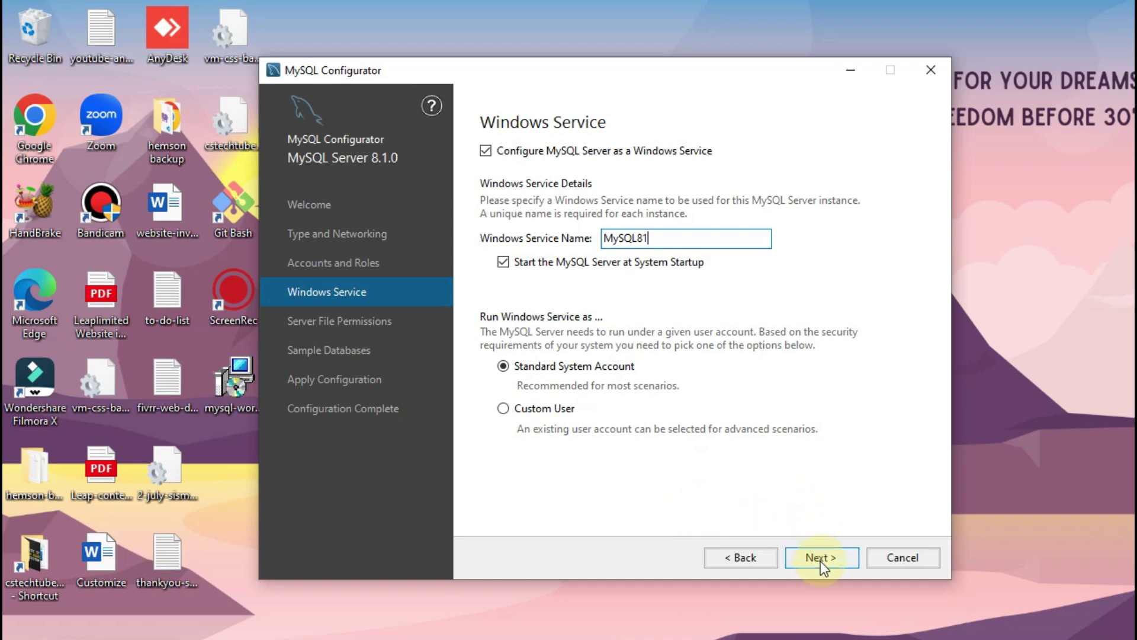
pyautogui.click(841, 561)
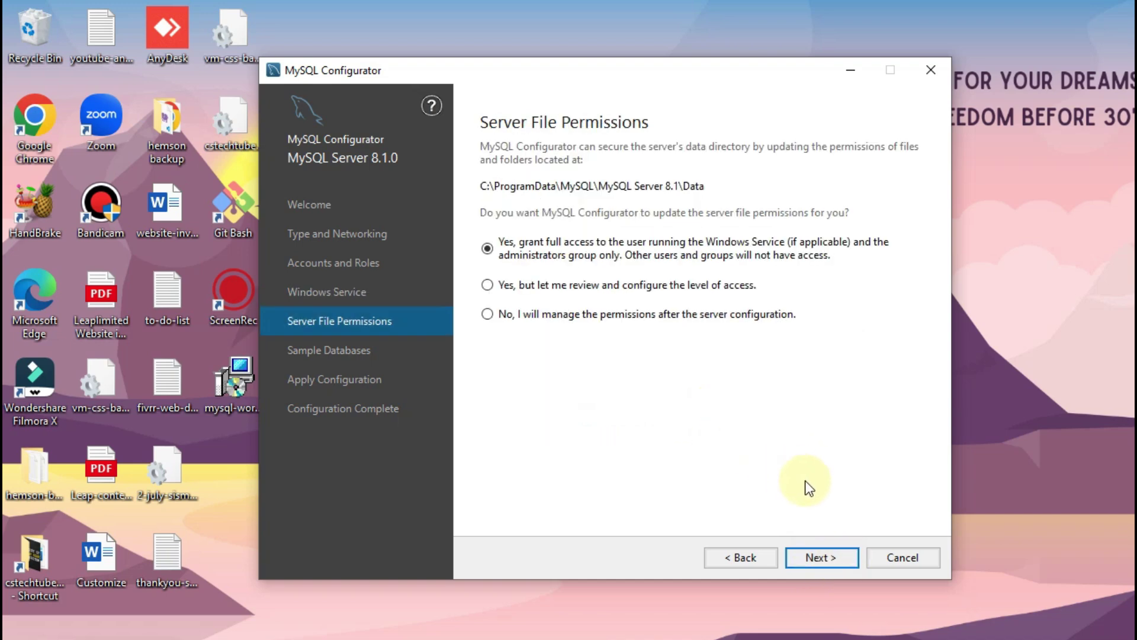
pyautogui.click(820, 557)
pyautogui.click(601, 394)
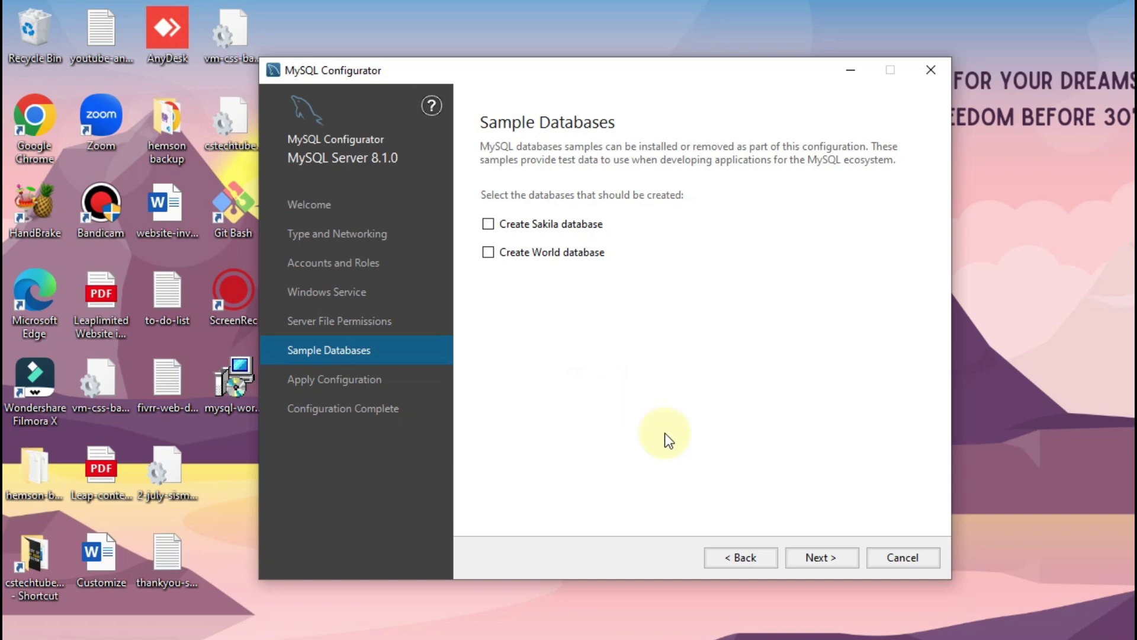
# Step: Skip sample databases and execute all configuration steps through to Configuration Complete
pyautogui.click(830, 556)
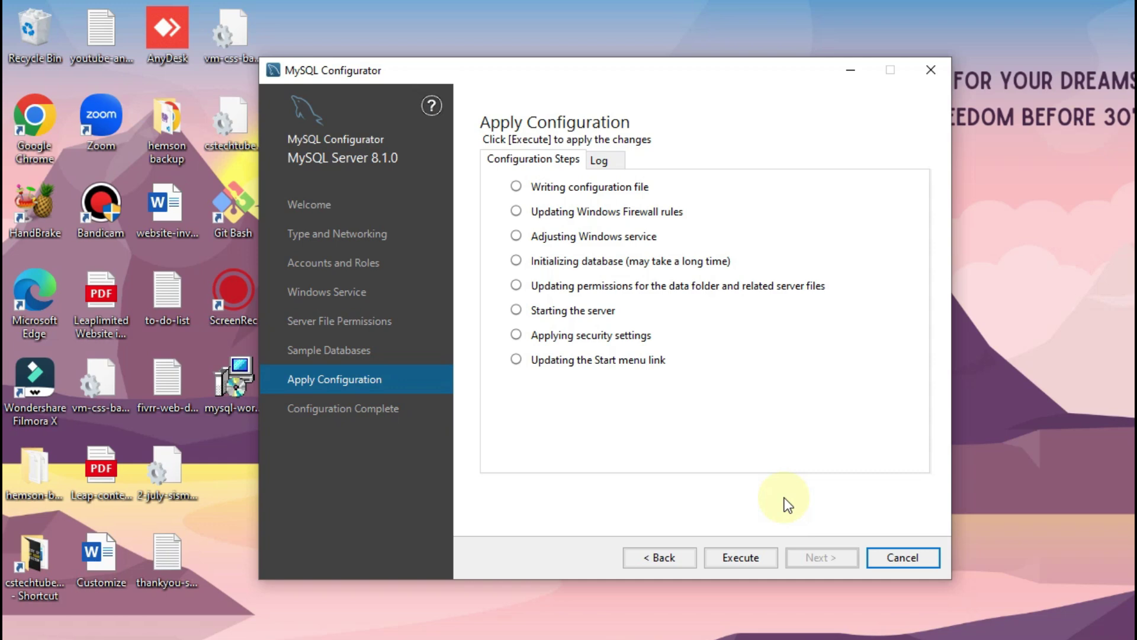
pyautogui.click(745, 564)
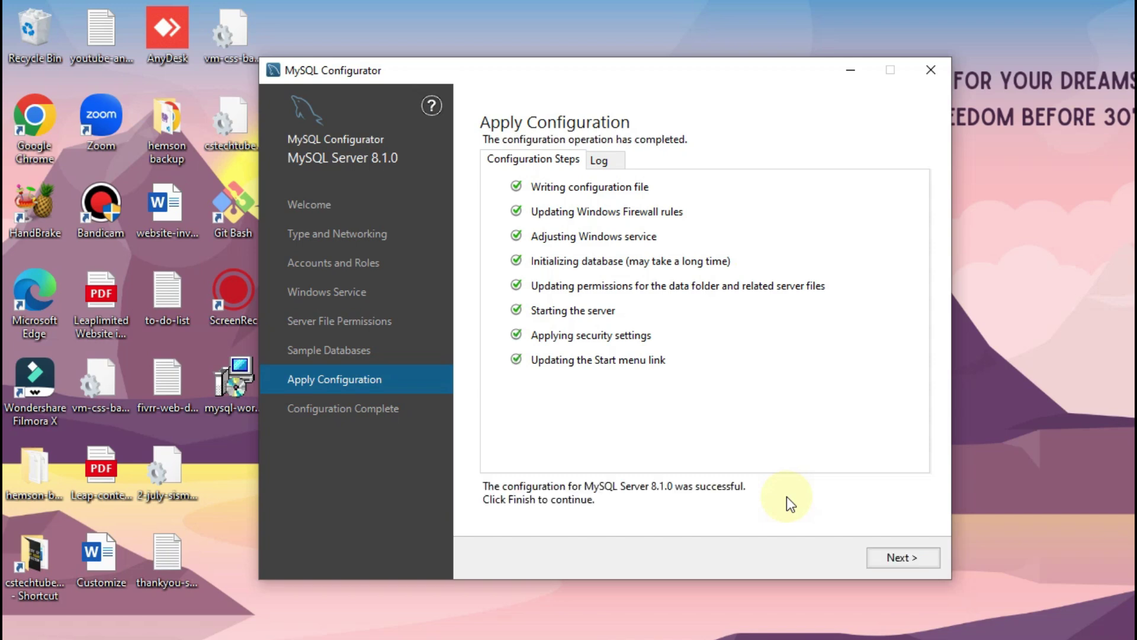
pyautogui.click(915, 553)
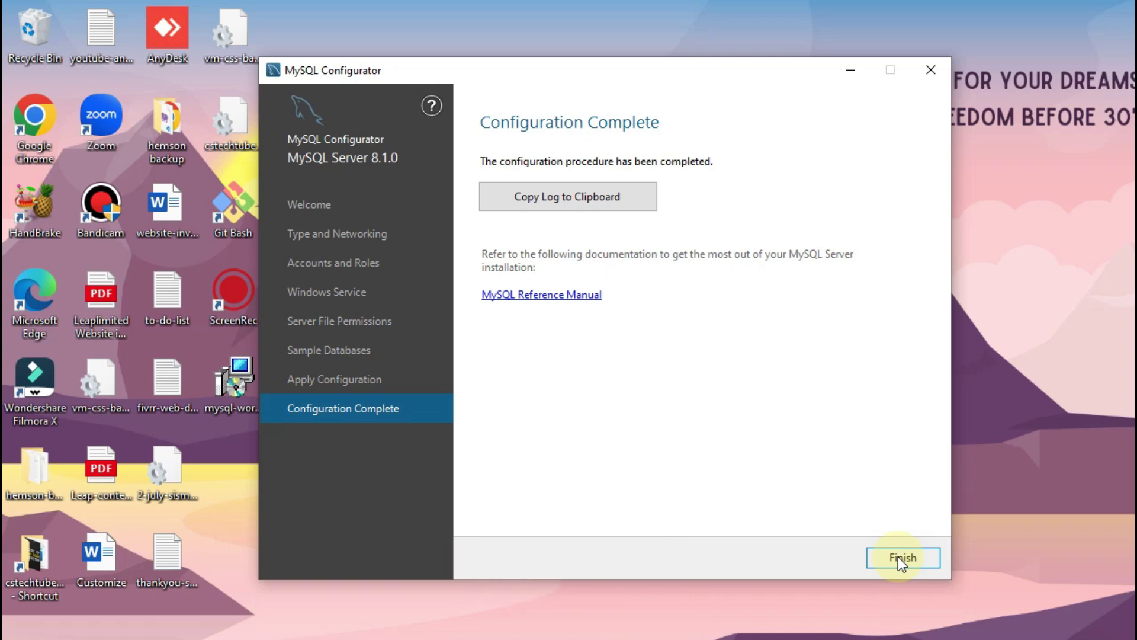
# Step: Close the Configurator and install MySQL Workbench 8.0 CE (default folder, Complete setup), launching it on finish
pyautogui.click(898, 556)
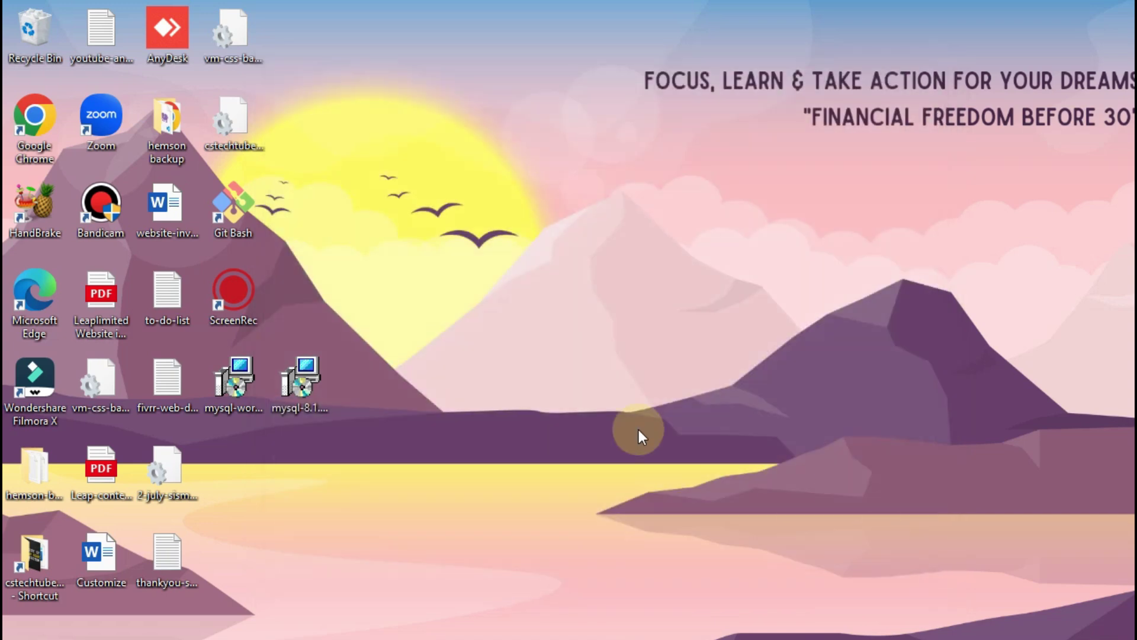
pyautogui.doubleClick(234, 379)
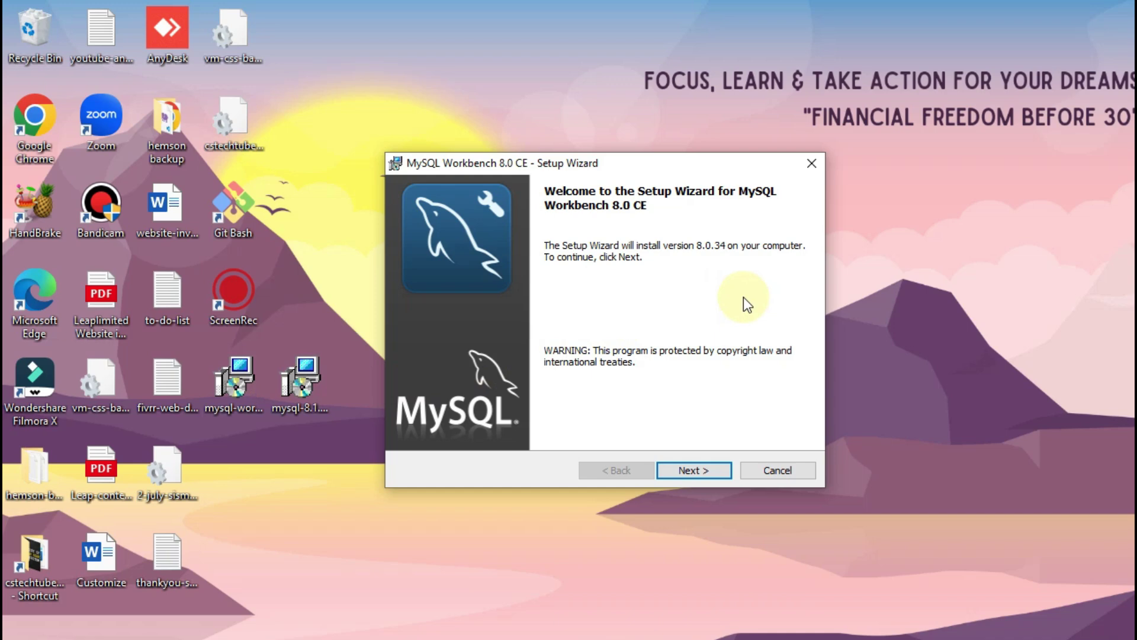
pyautogui.click(691, 462)
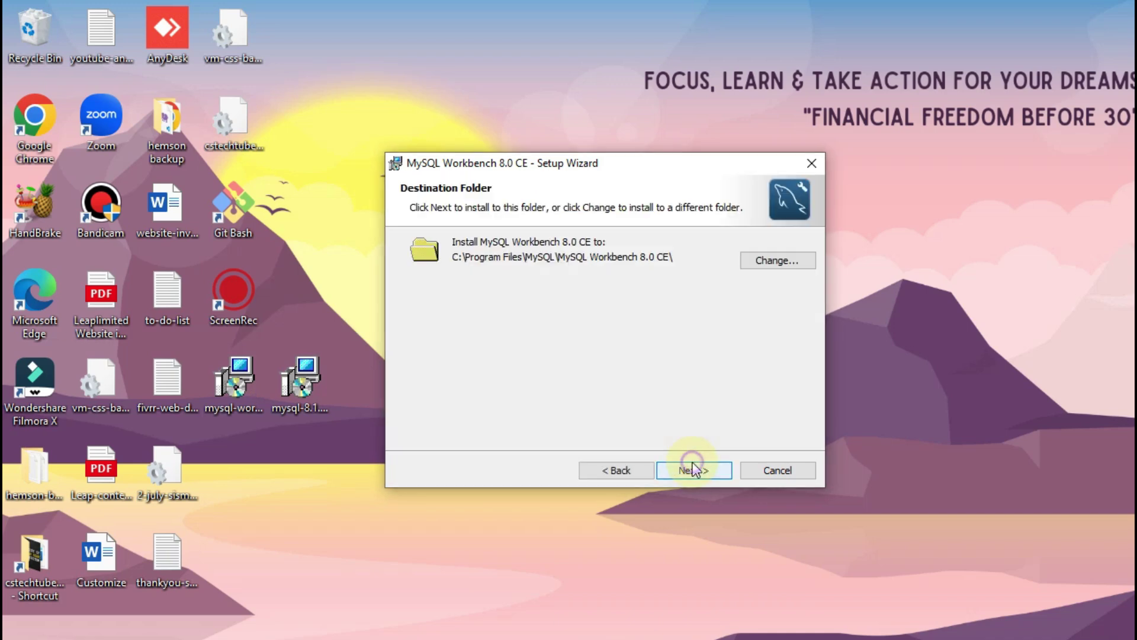
pyautogui.click(695, 474)
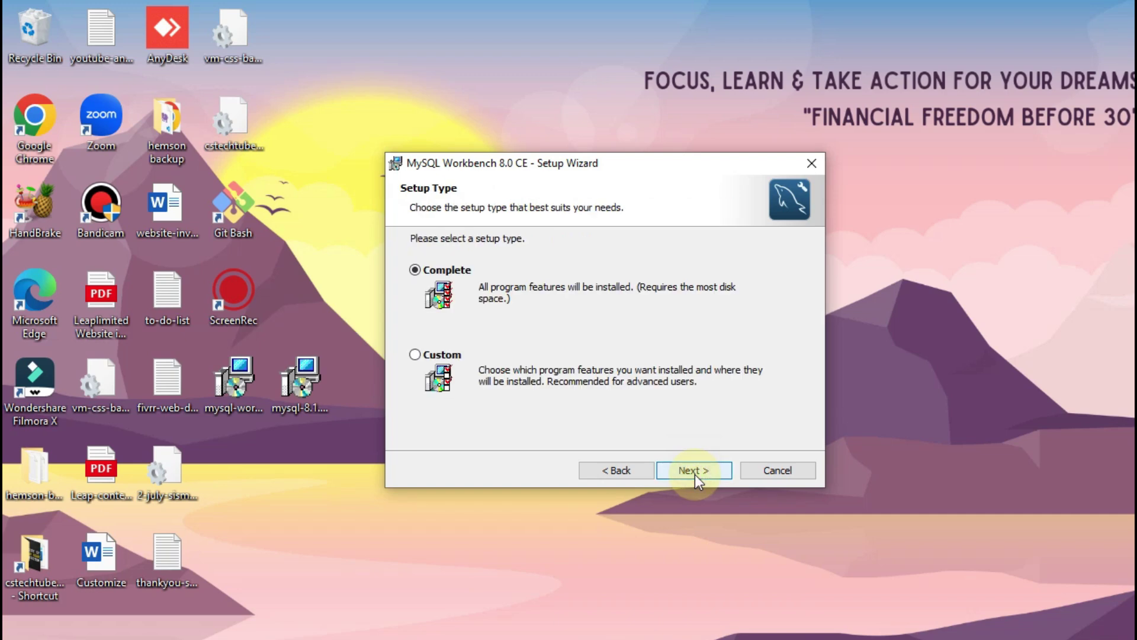
pyautogui.click(695, 471)
pyautogui.click(694, 471)
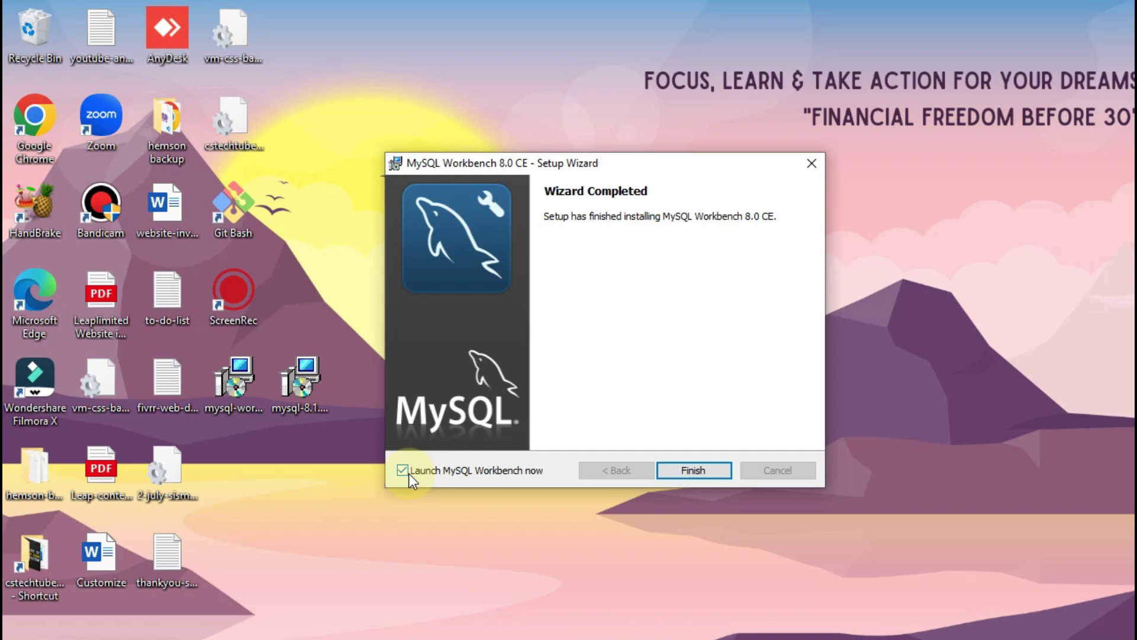
pyautogui.click(693, 469)
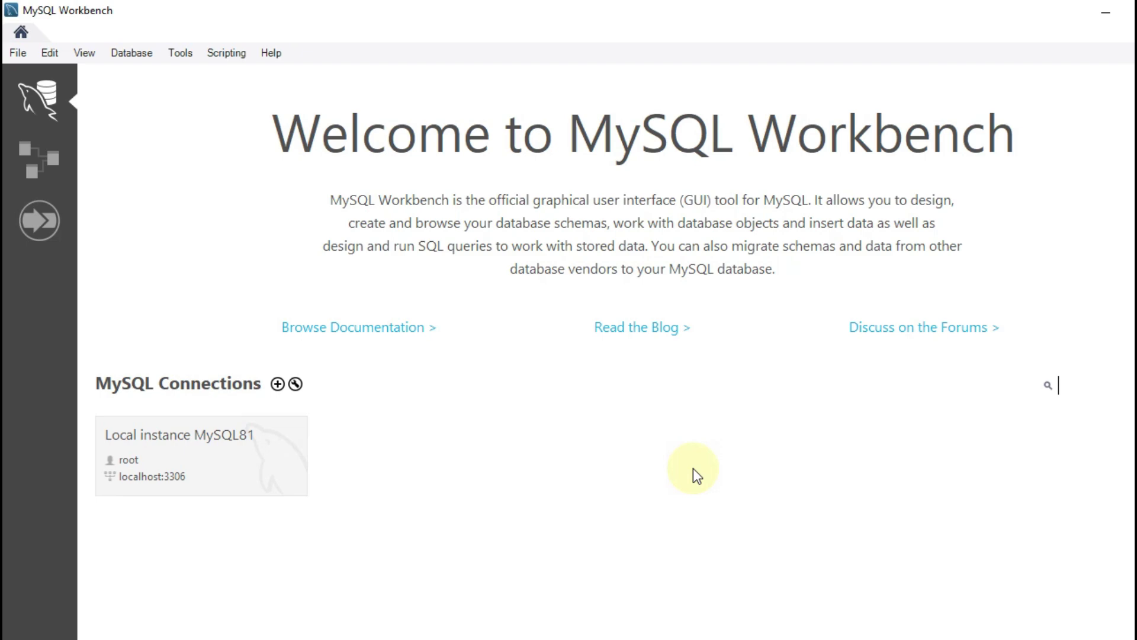
# Step: Connect to Local instance MySQL81, permanently suppressing the version compatibility warning and continuing anyway
pyautogui.click(240, 449)
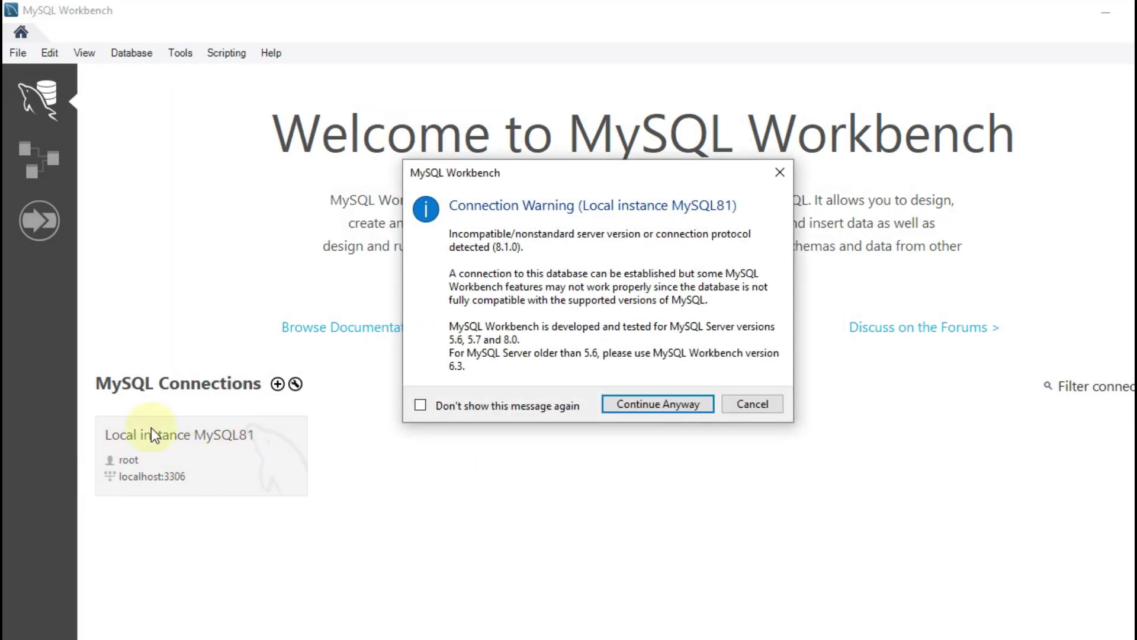
pyautogui.click(781, 173)
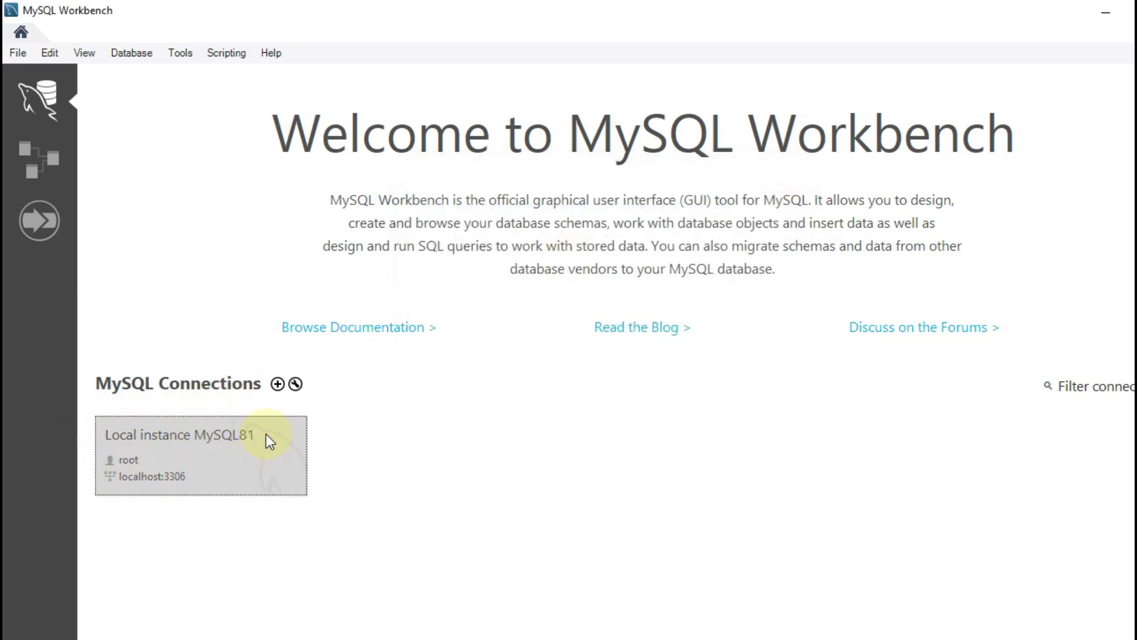
pyautogui.click(218, 464)
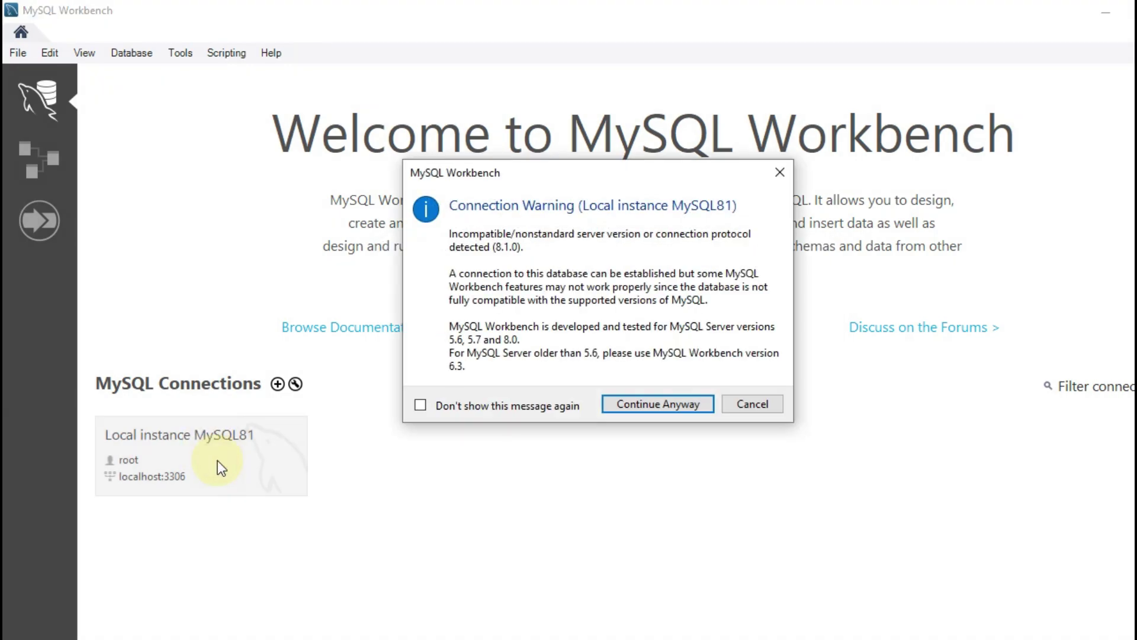
pyautogui.click(513, 407)
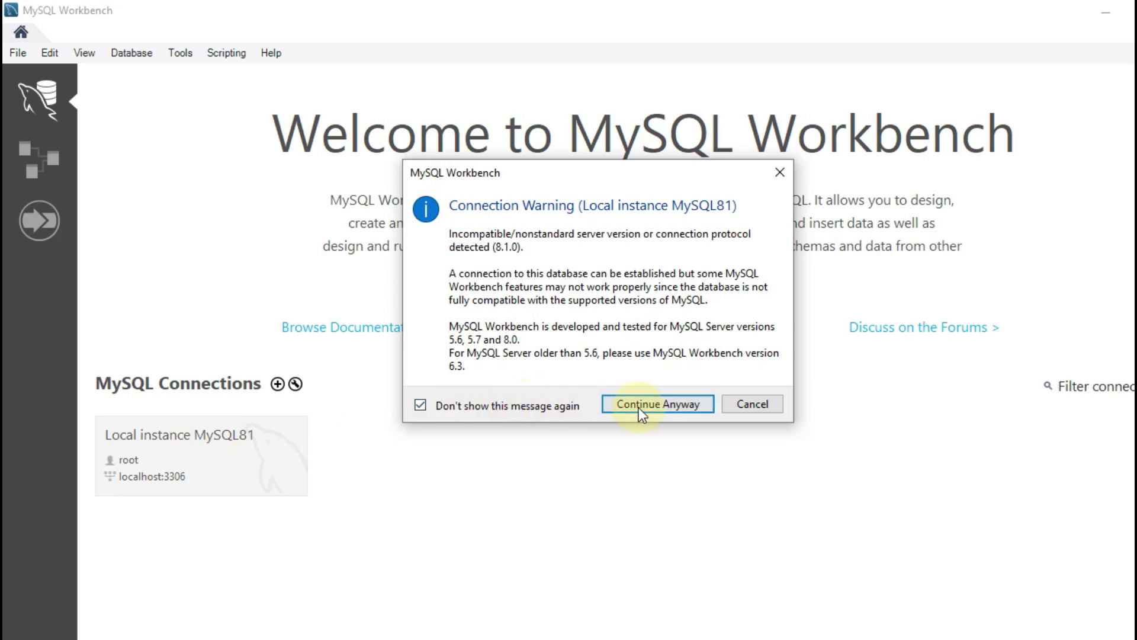
pyautogui.click(667, 404)
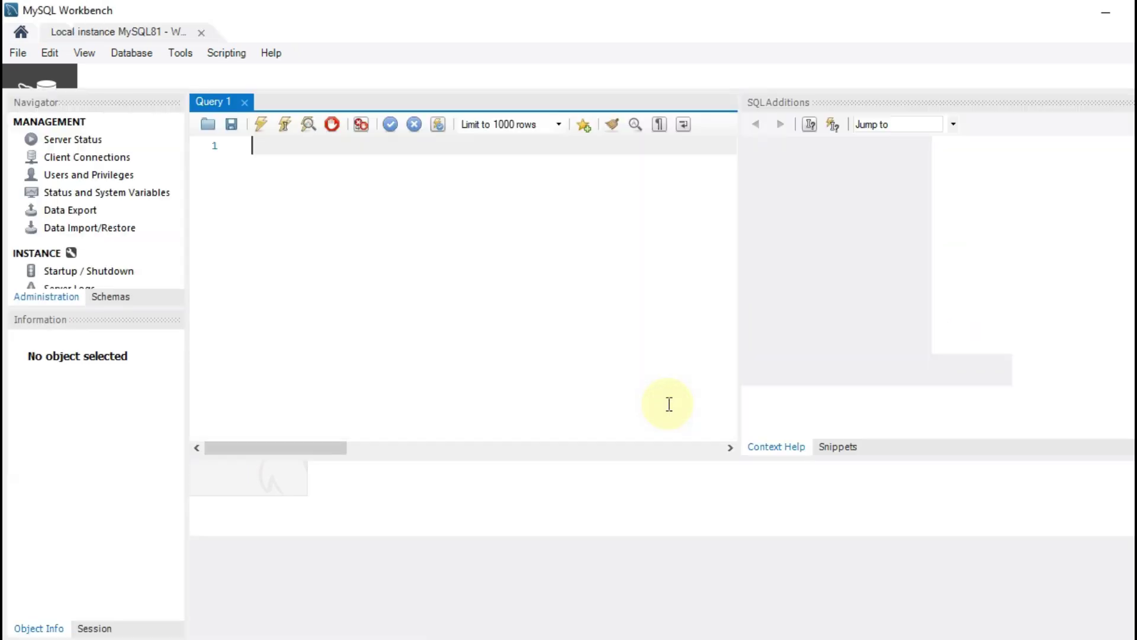